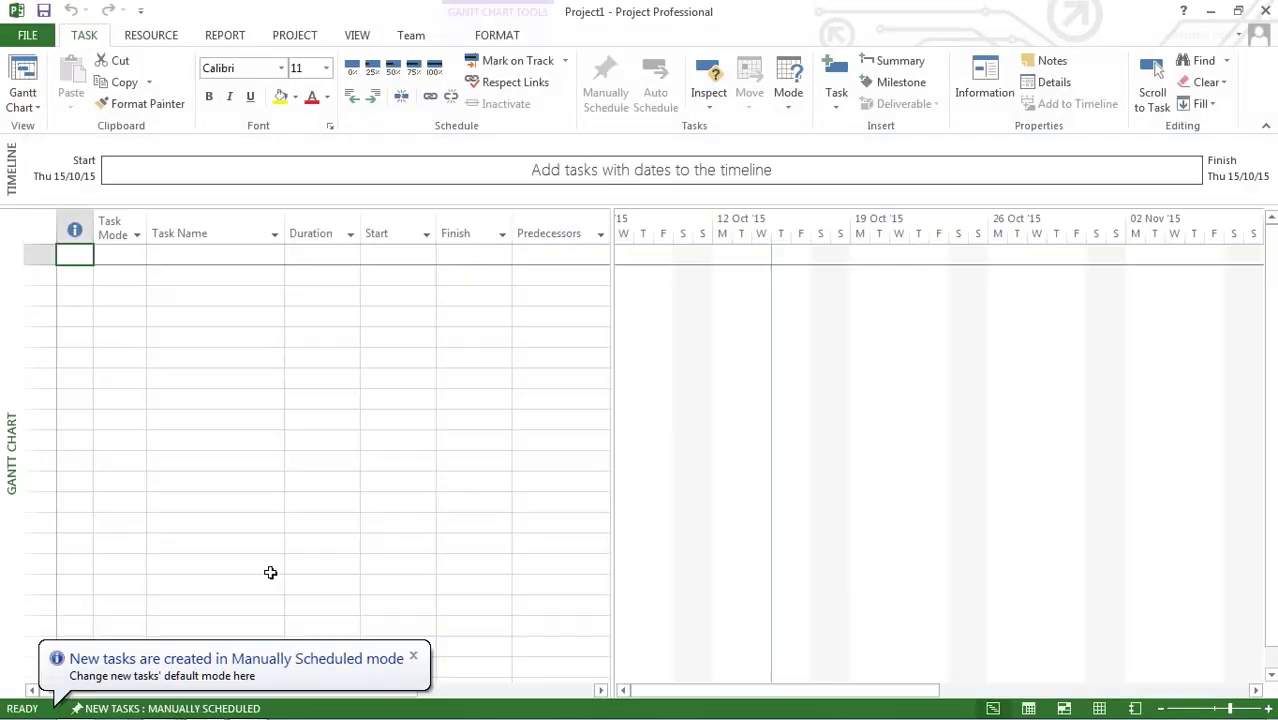
Set new tasks to Auto Scheduled and switch the view to the Resource Sheet
left_click(78, 712)
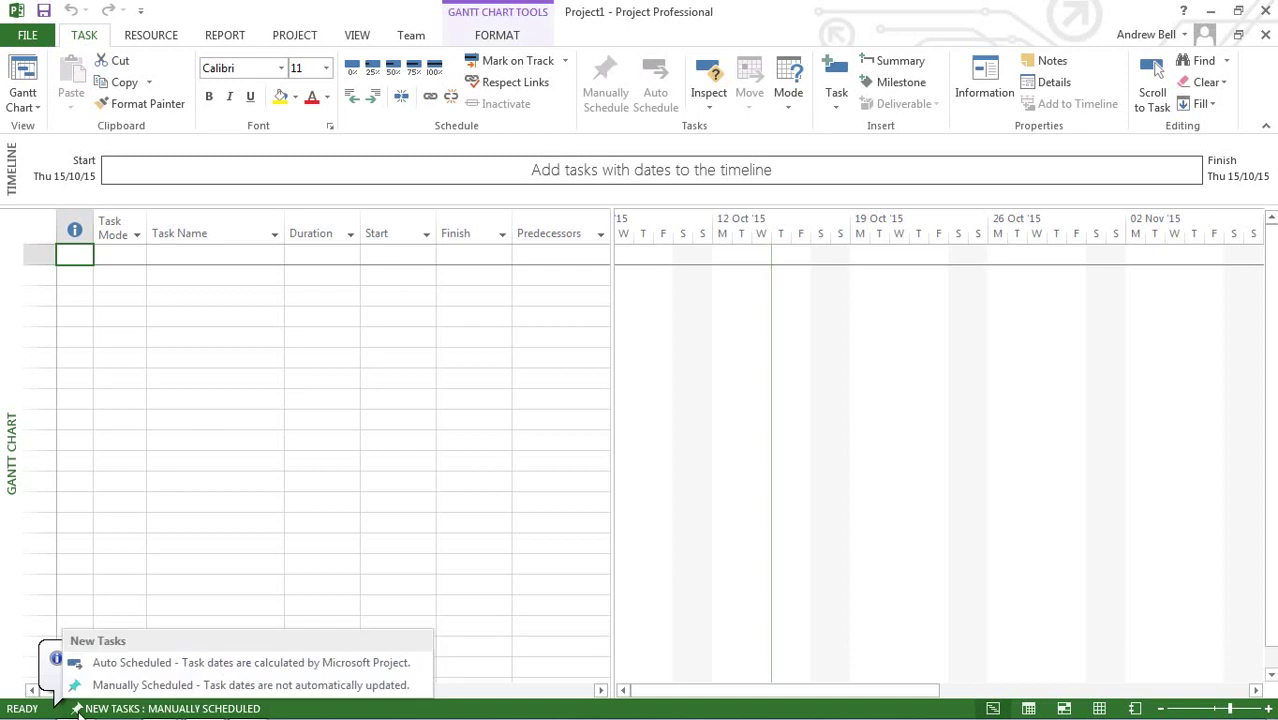
left_click(162, 662)
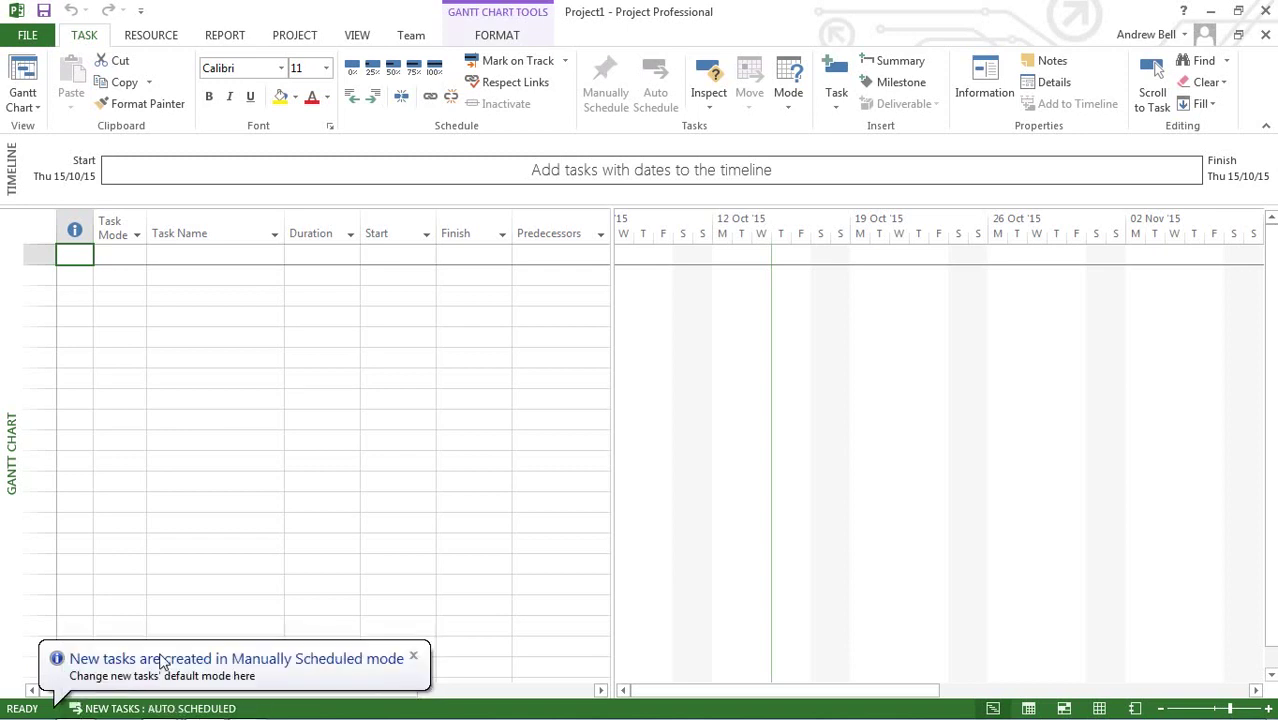
left_click(362, 37)
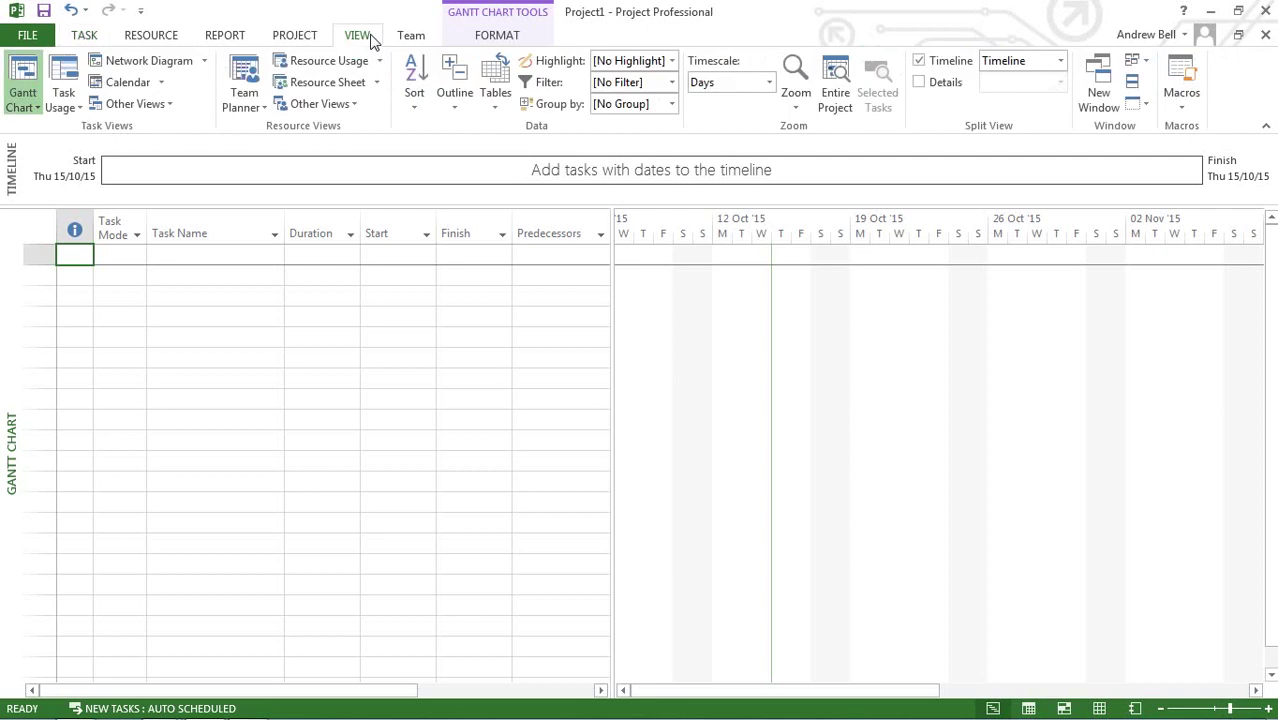
left_click(322, 86)
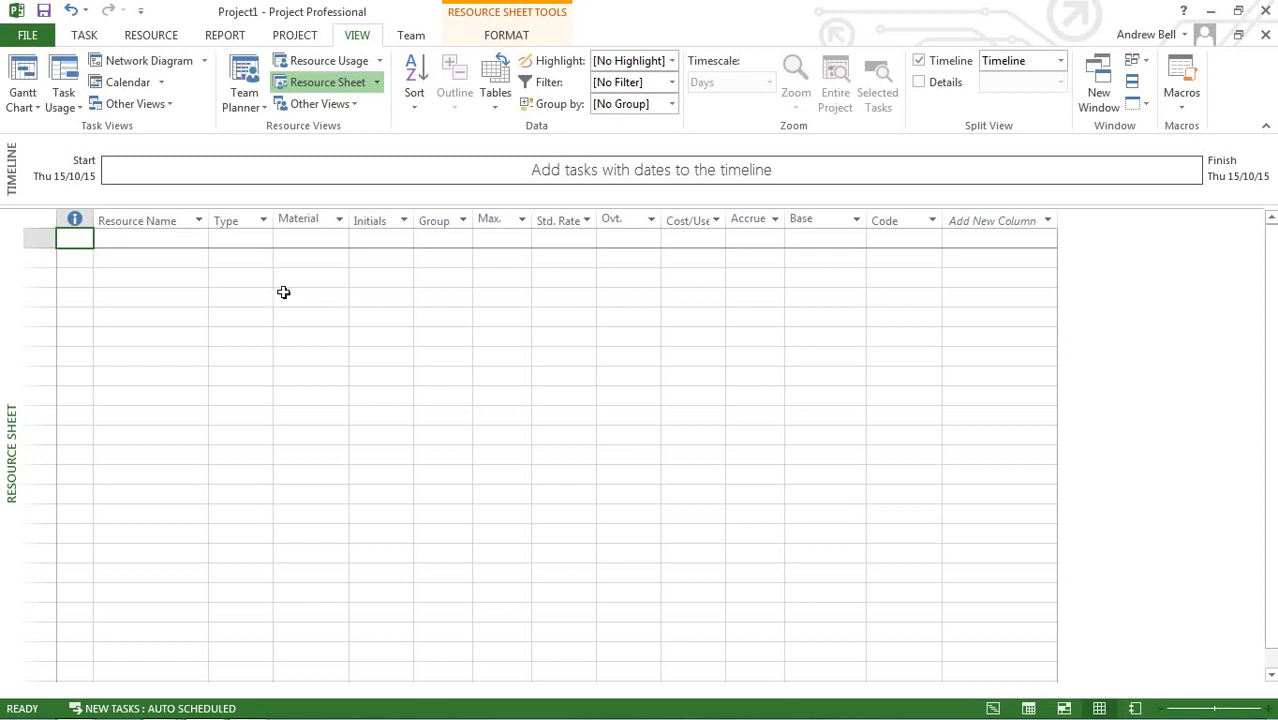
Enter Joe and Sam as the first two resource names, leaving a blank row after Sam
left_click(197, 244)
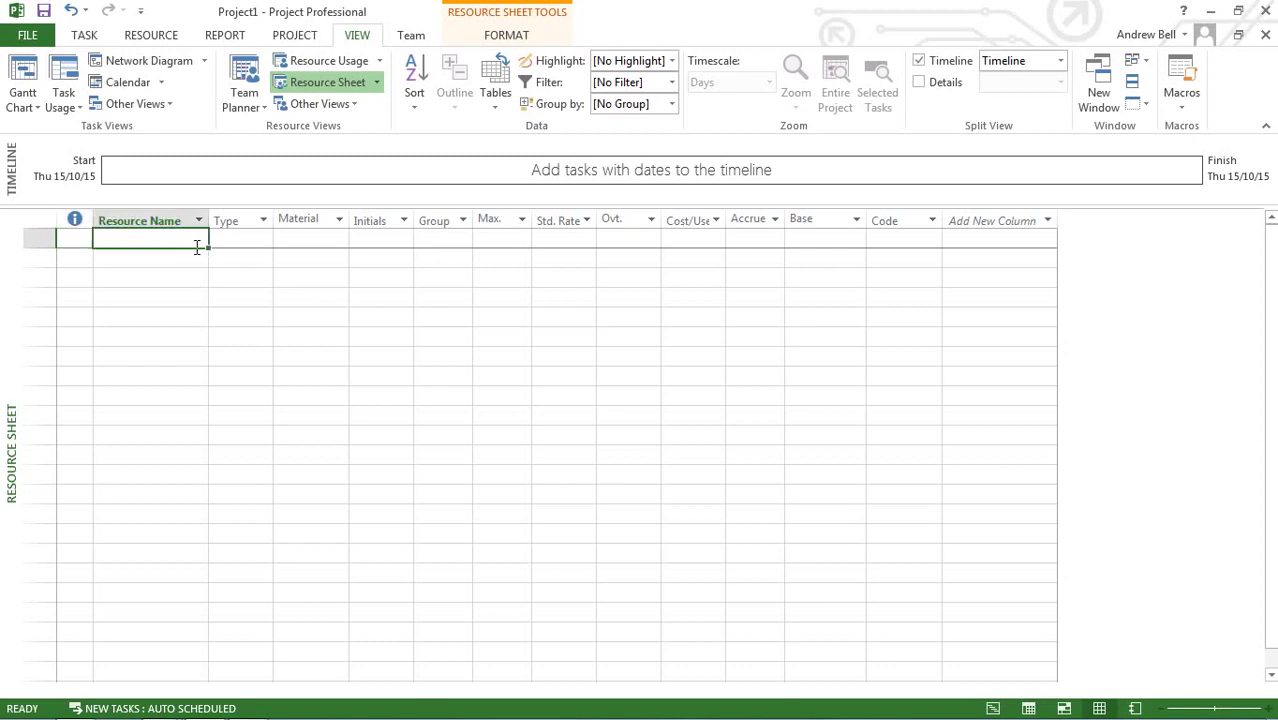
type("Joe")
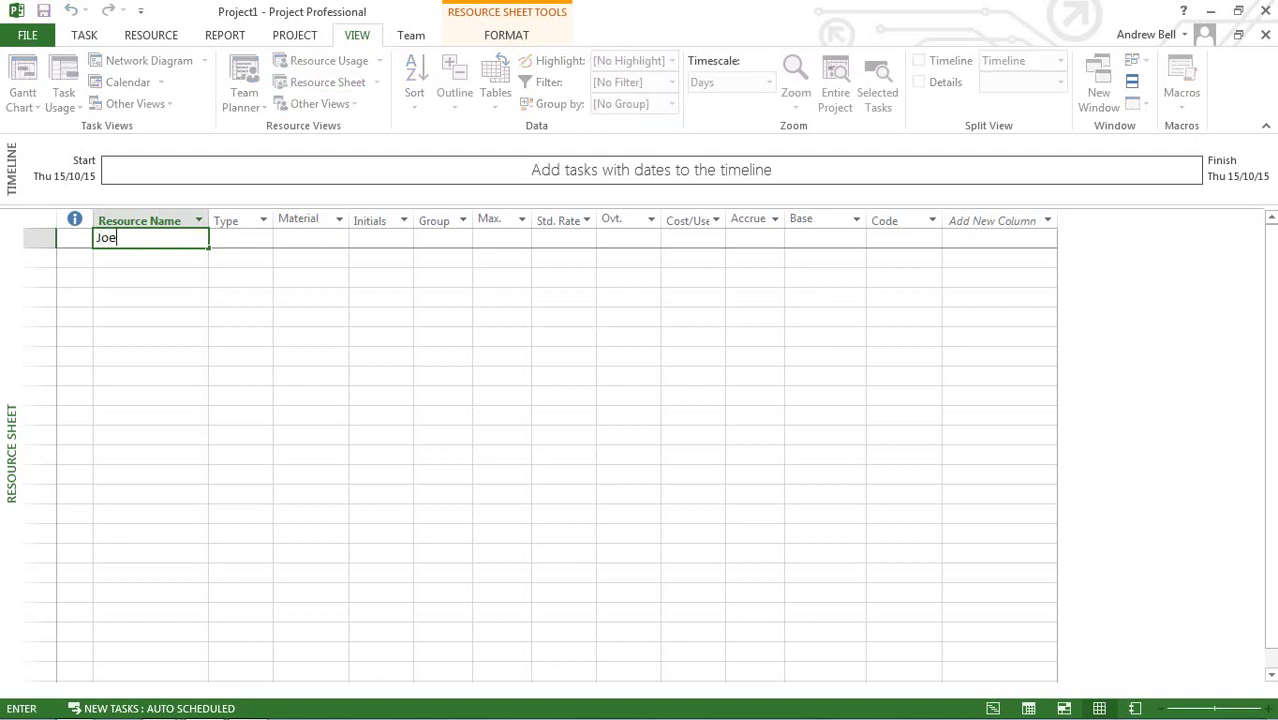
key("Return")
type("Sam")
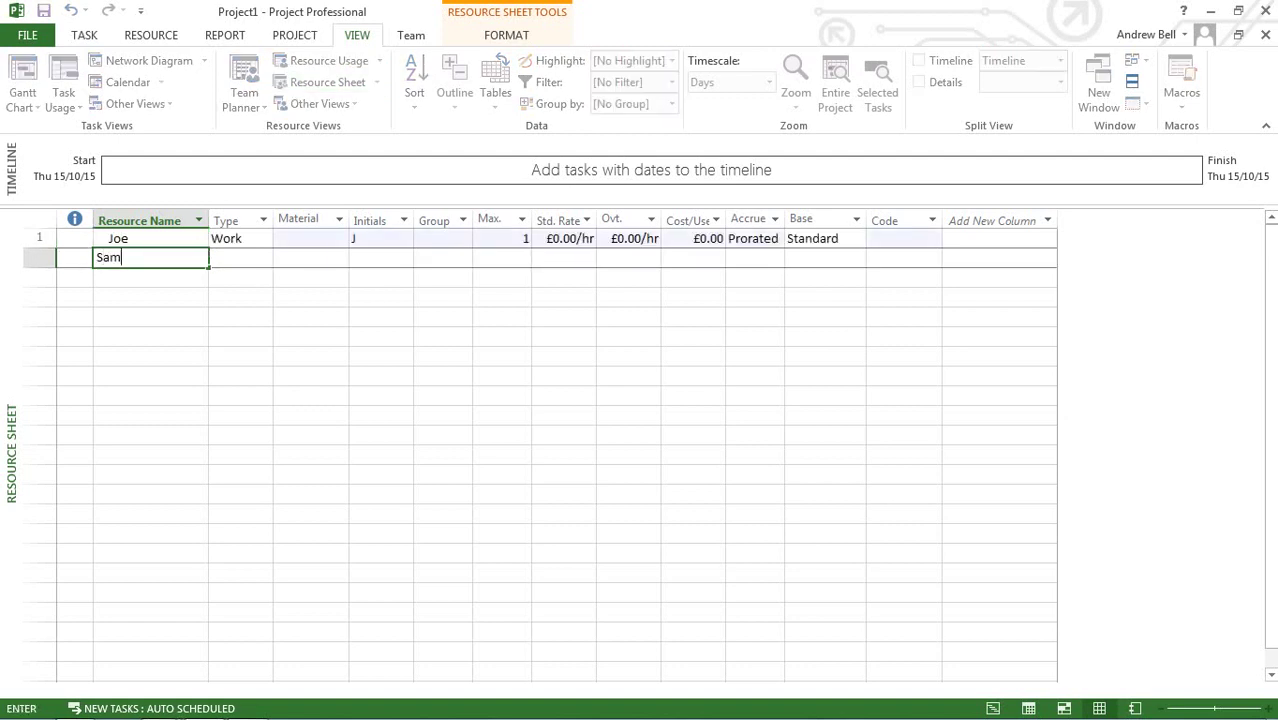
left_click(174, 304)
left_click(171, 304)
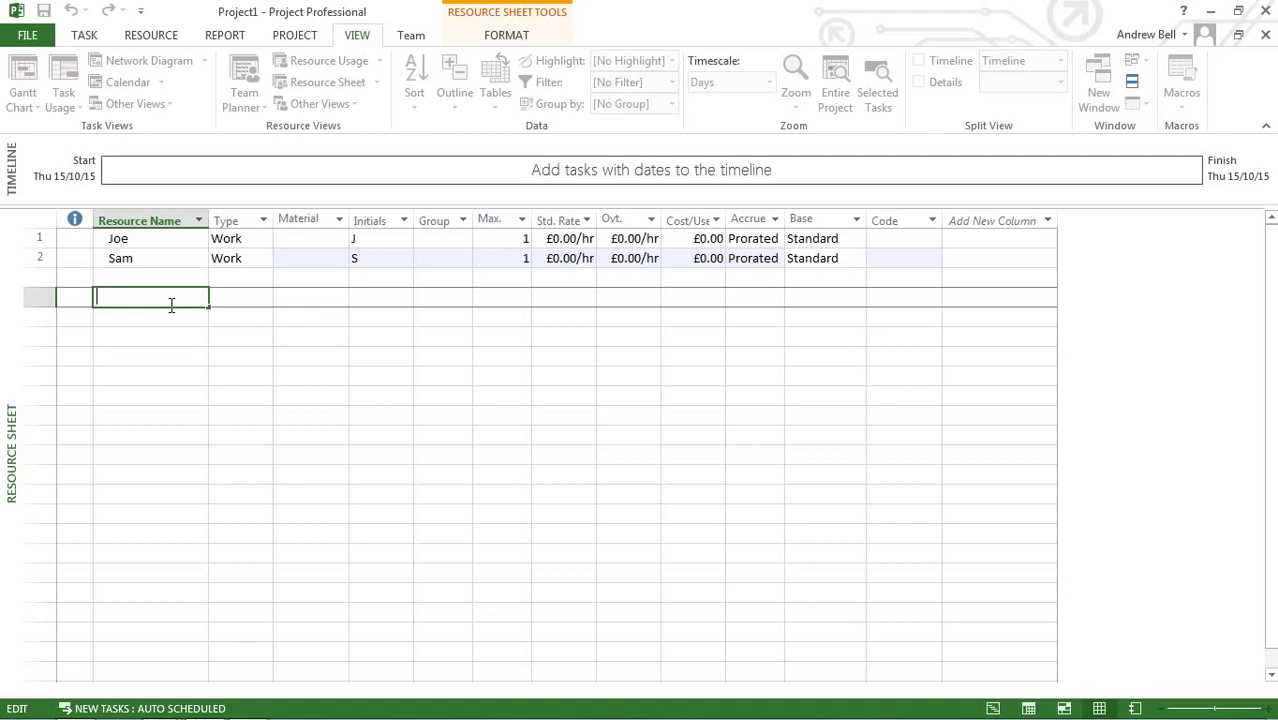
Add Electricians, Gravel and Airline Tickets as further resource names
type("Electricians")
key("Return")
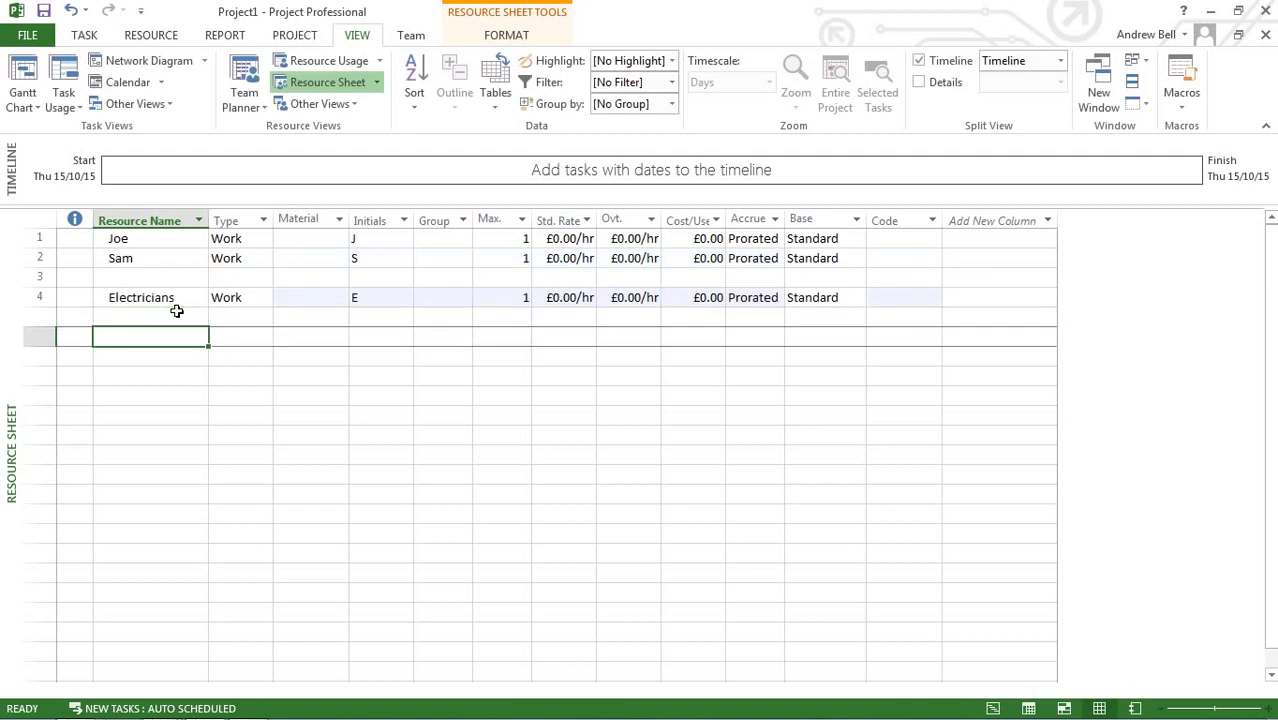
type("Gravel")
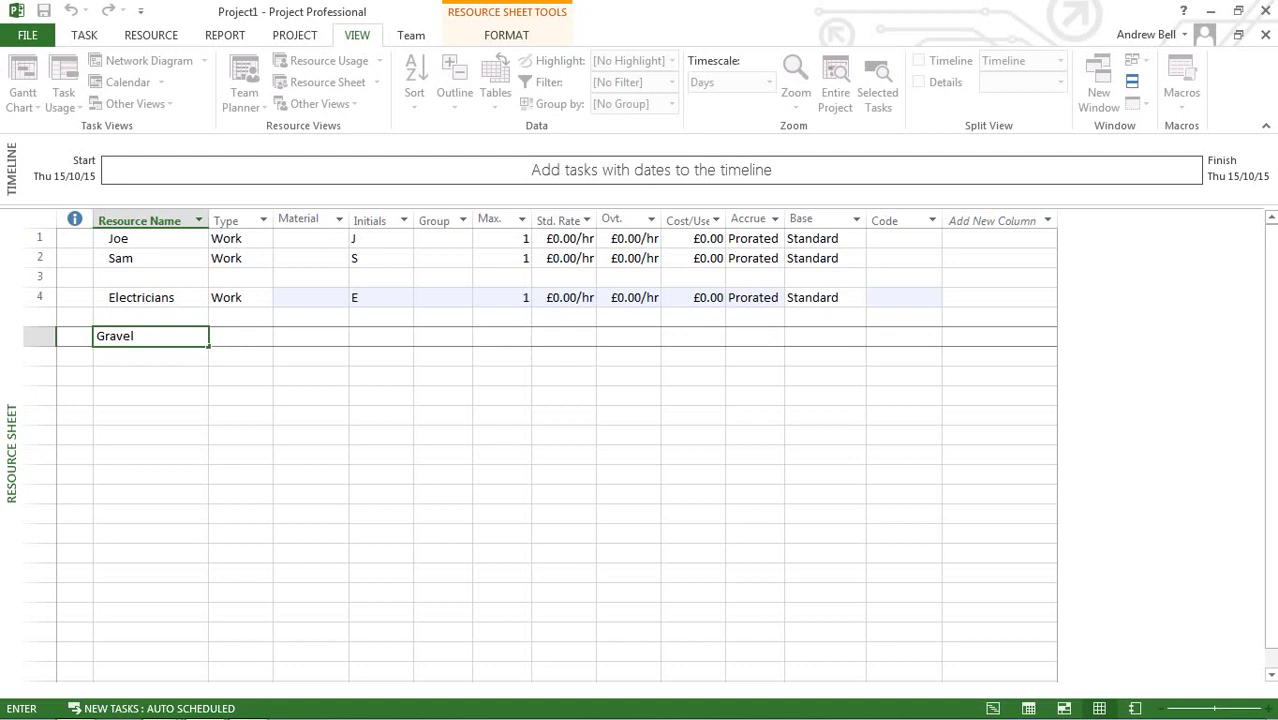
key("Return")
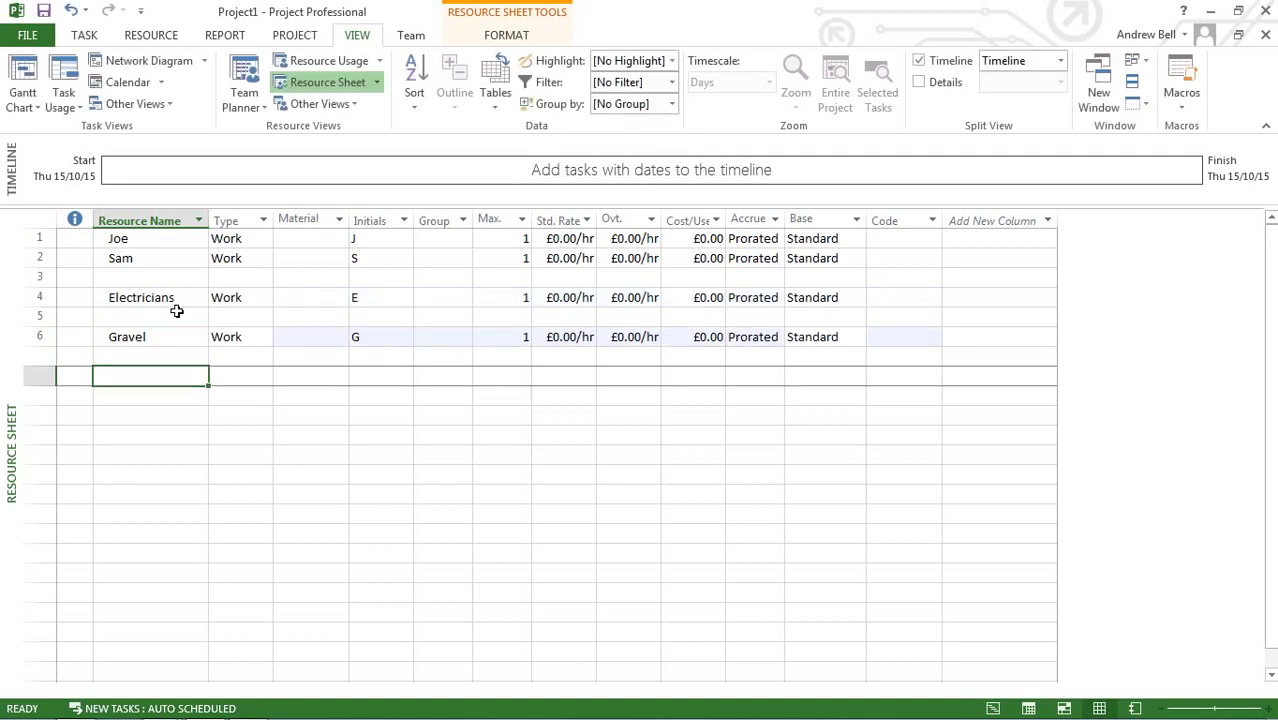
type("Airlin")
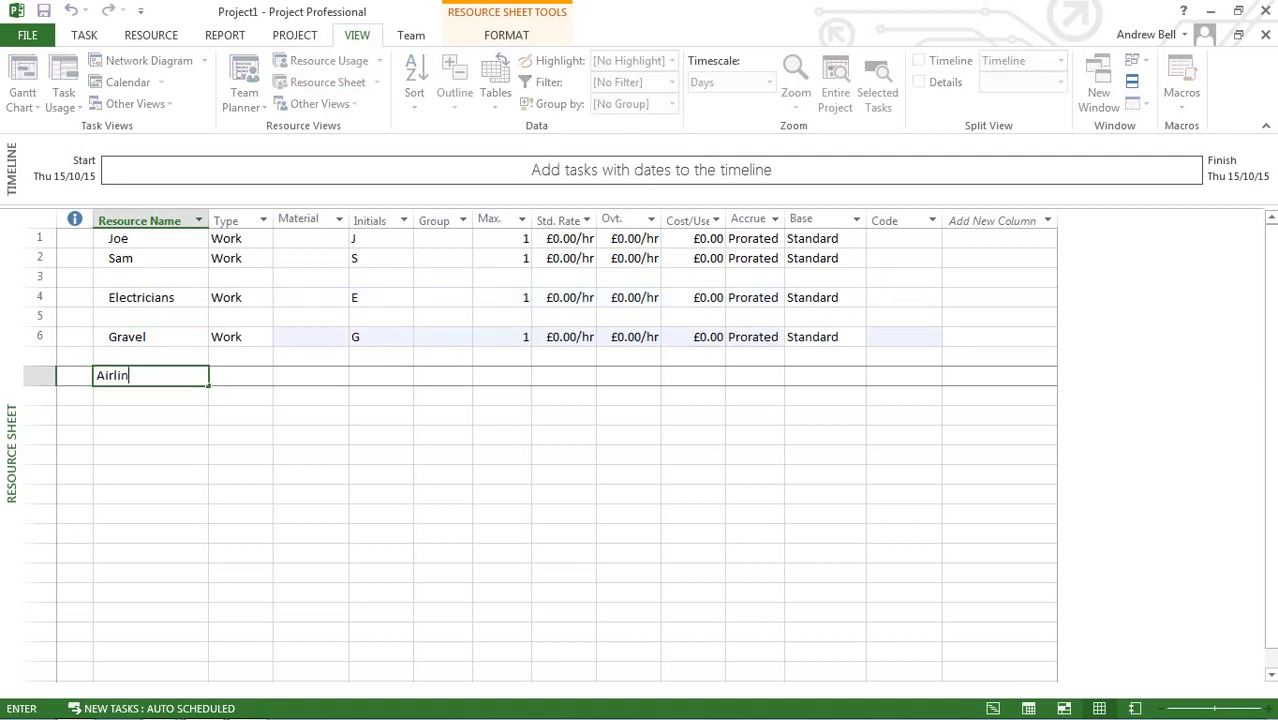
type("e Tickets")
left_click(242, 477)
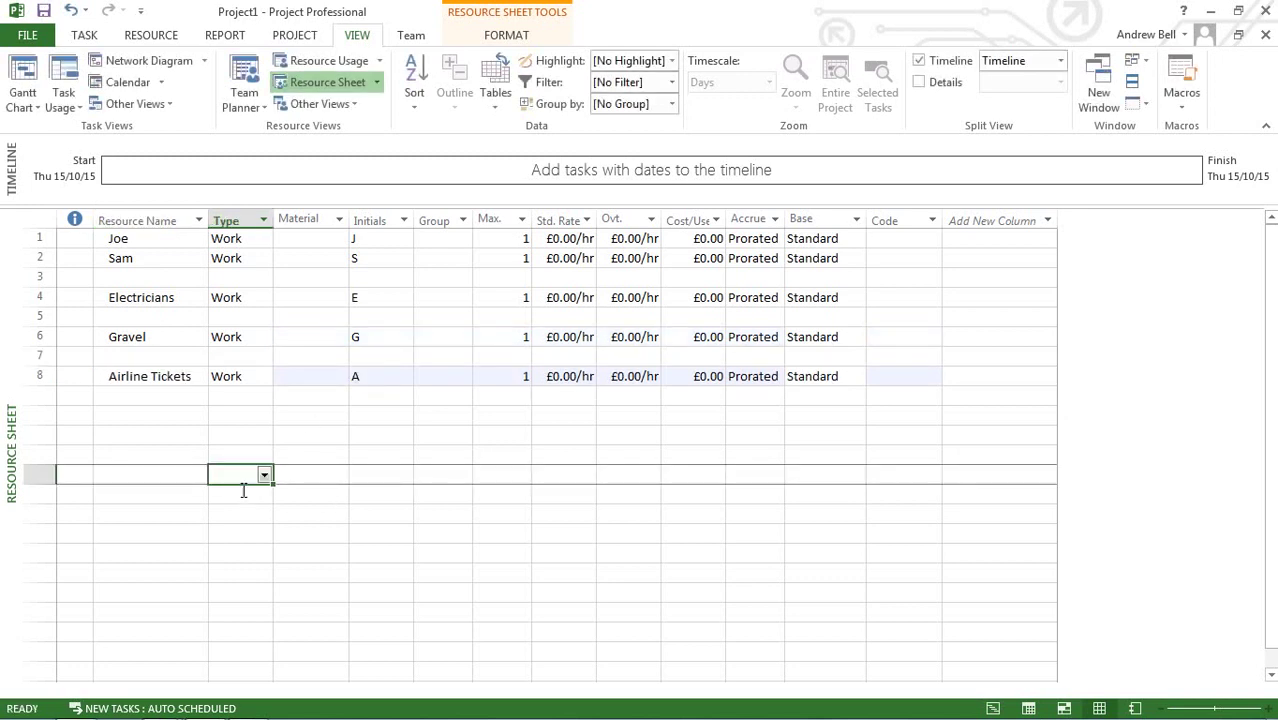
Give Joe a £50.00/hr standard rate and a £55.00/hr overtime rate
left_click(164, 247)
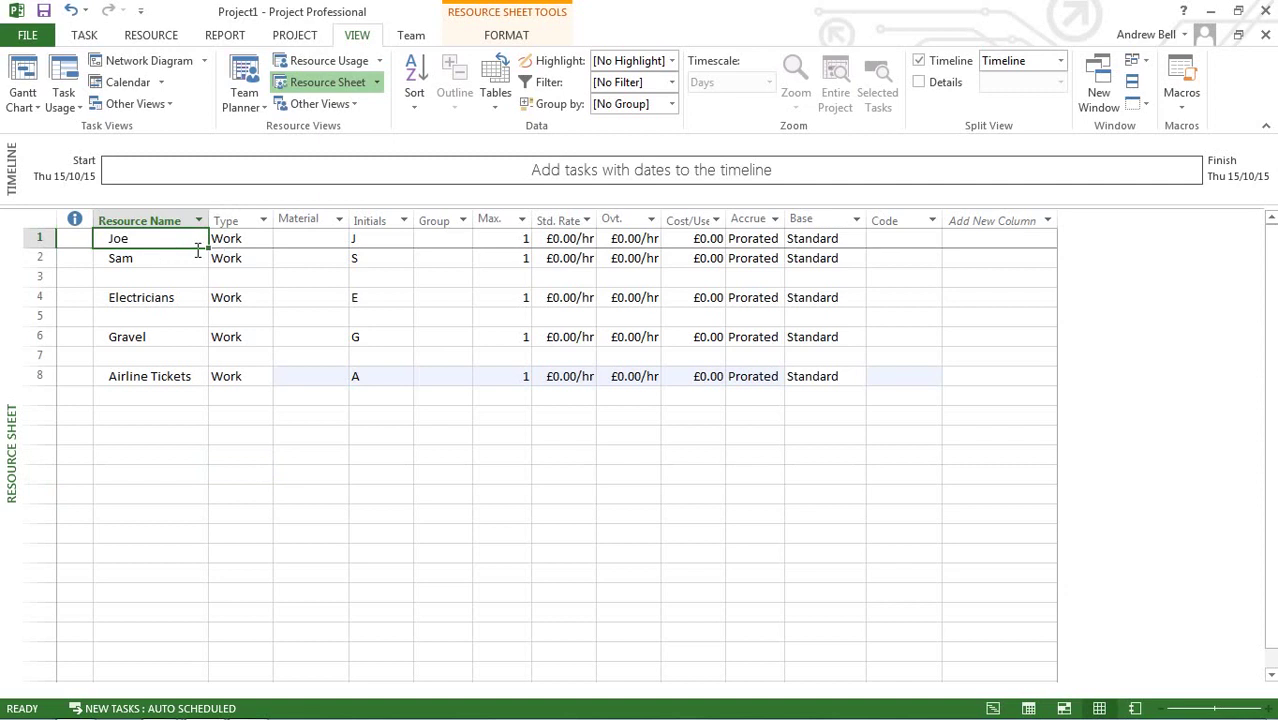
left_click(236, 250)
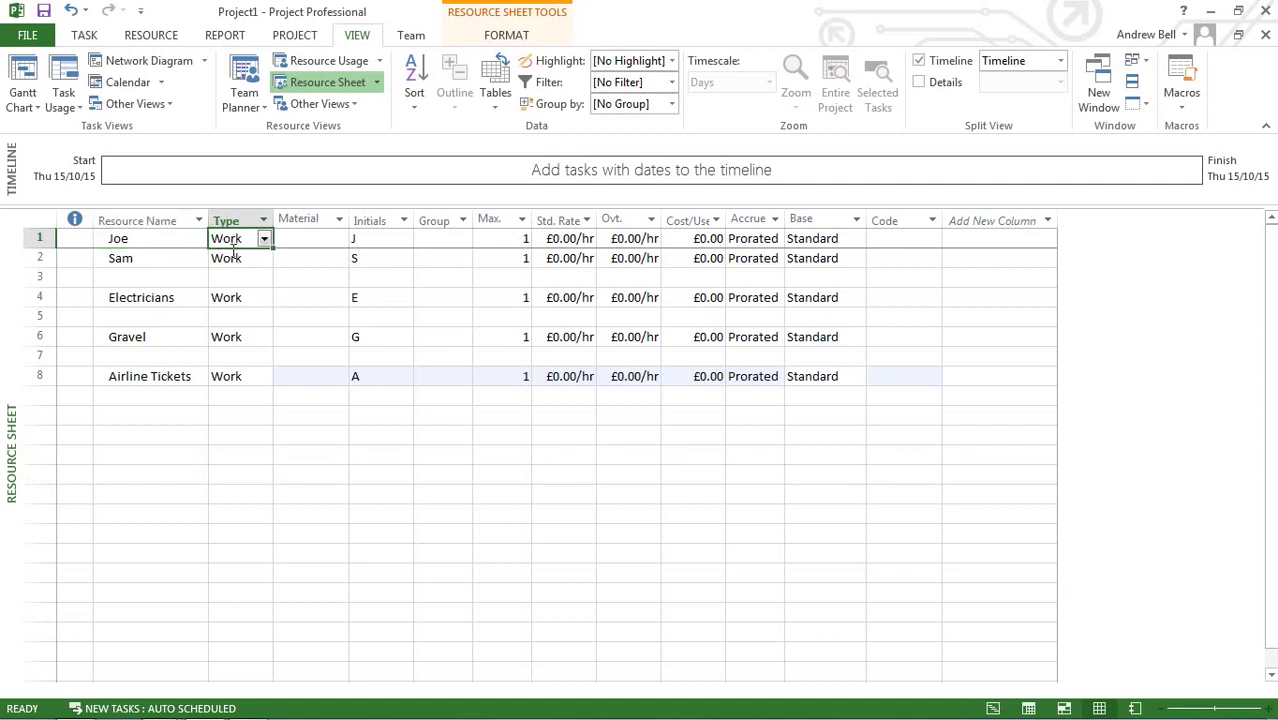
left_click(498, 245)
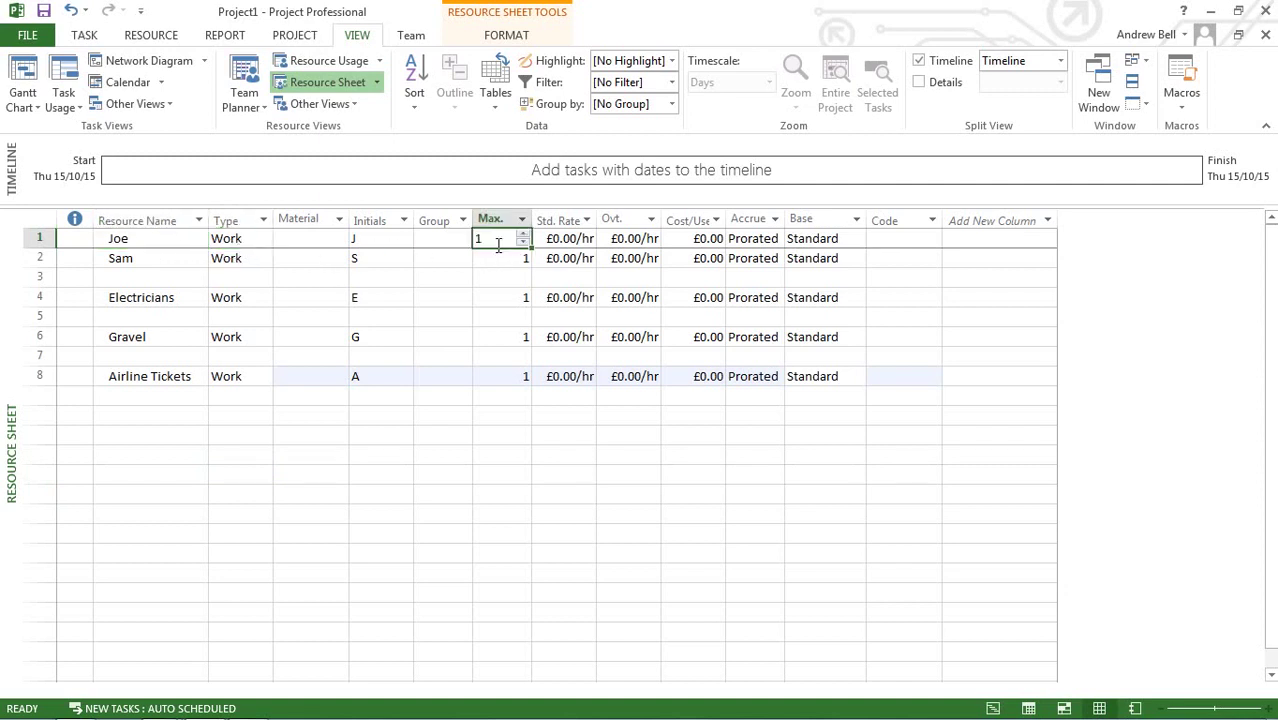
left_click(565, 249)
type("50")
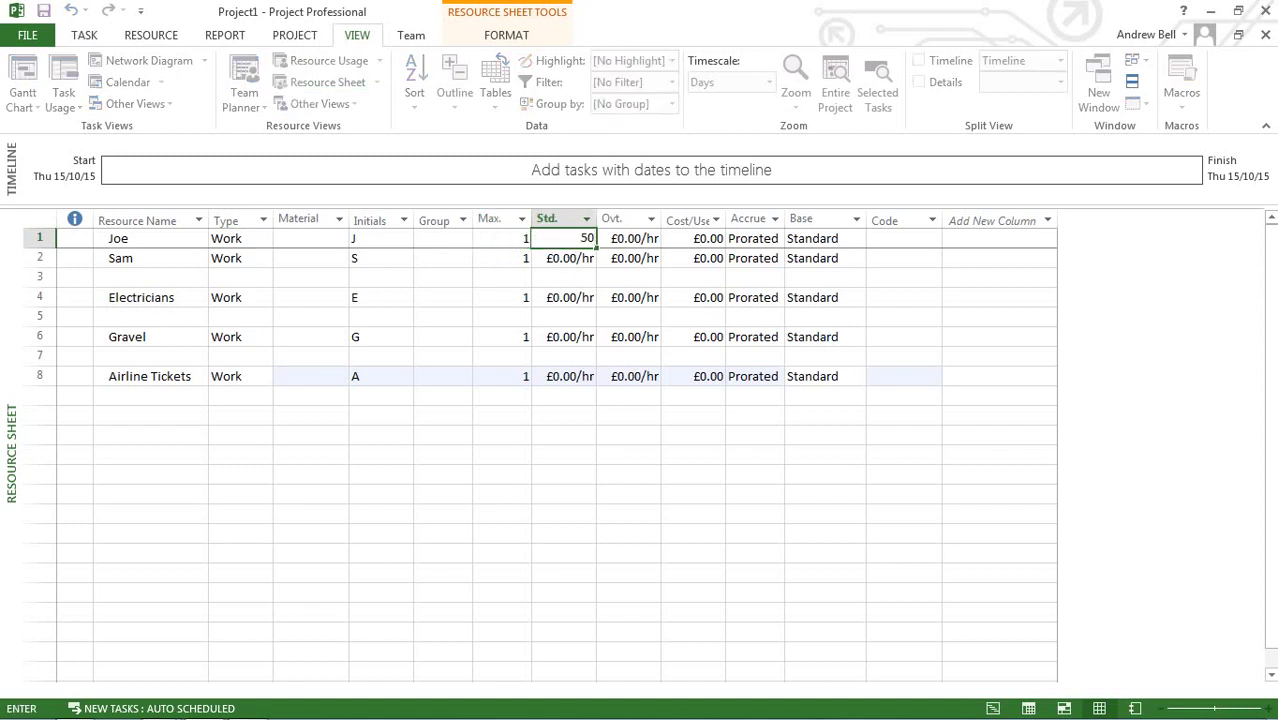
left_click(636, 248)
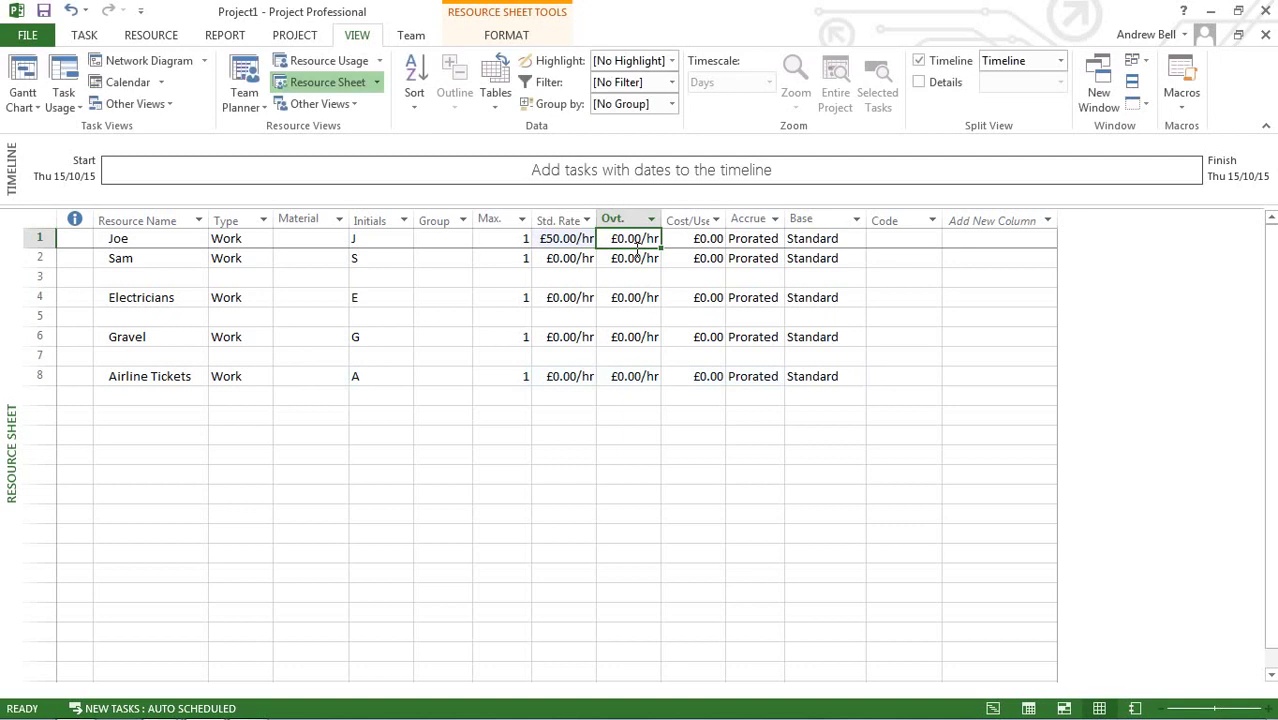
type("55")
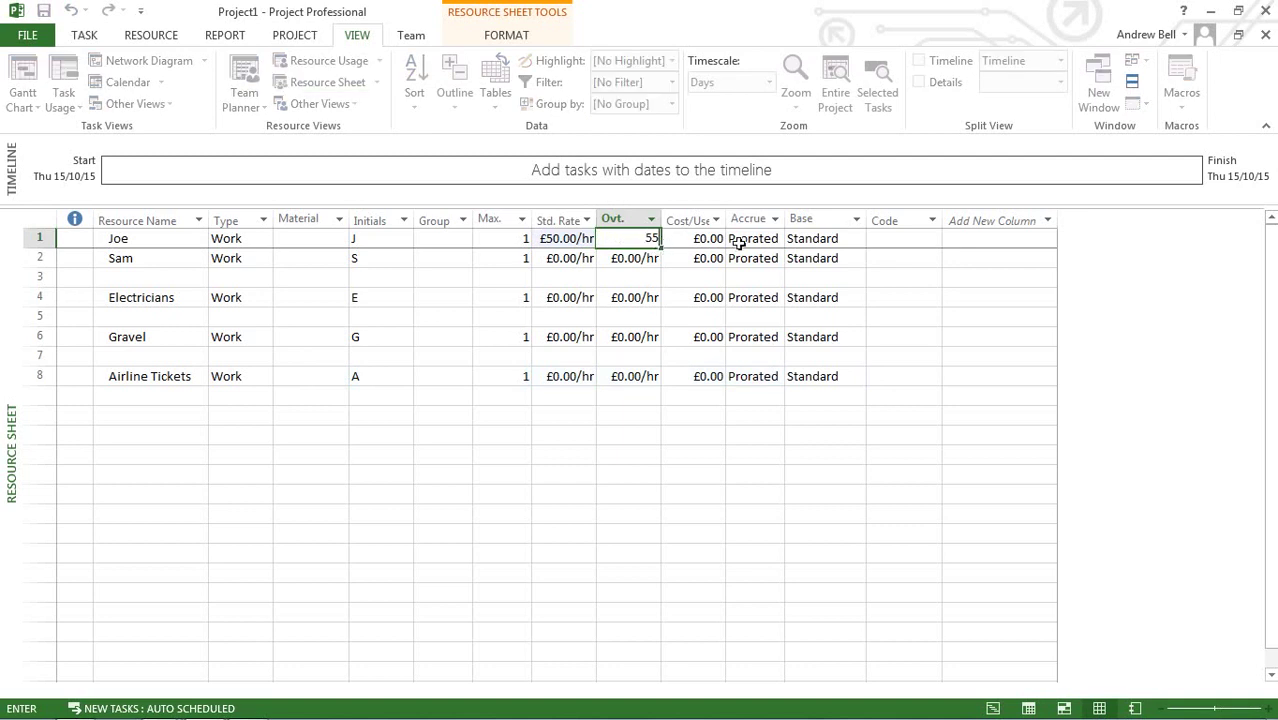
left_click(822, 242)
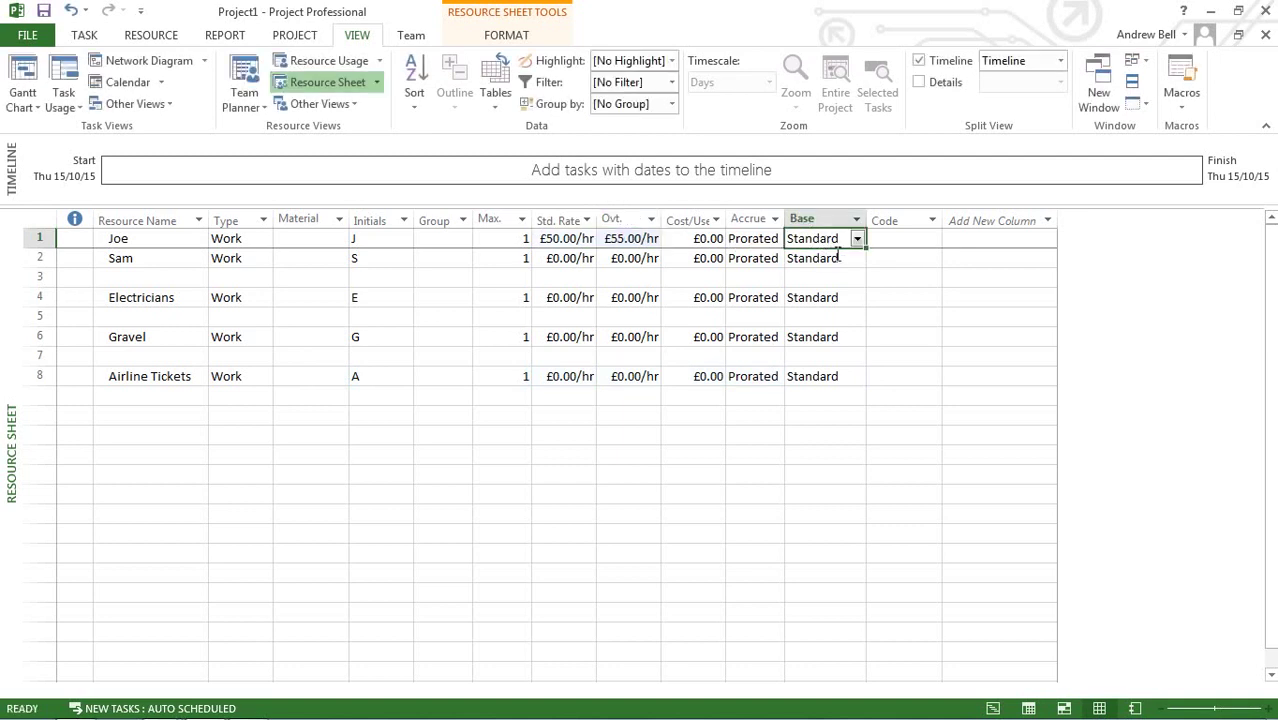
Change Sam's initials to Sa and set his standard rate to £40.00/hr
left_click(174, 266)
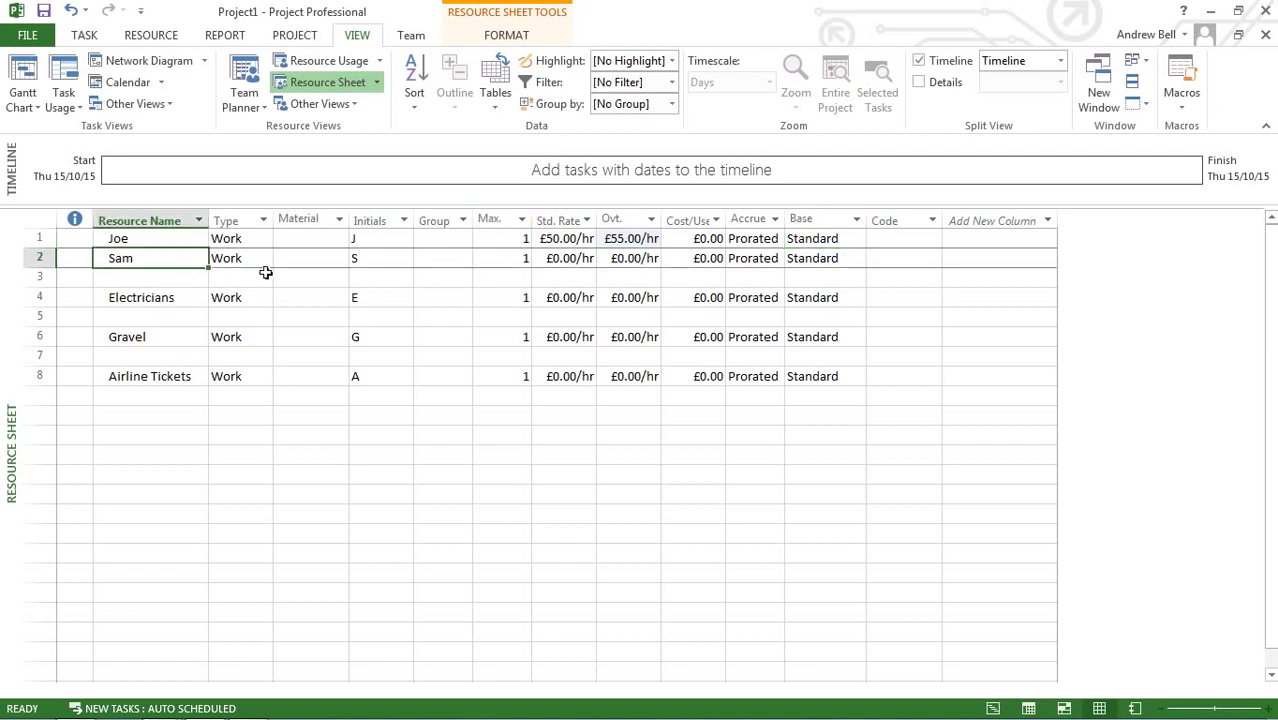
left_click(387, 261)
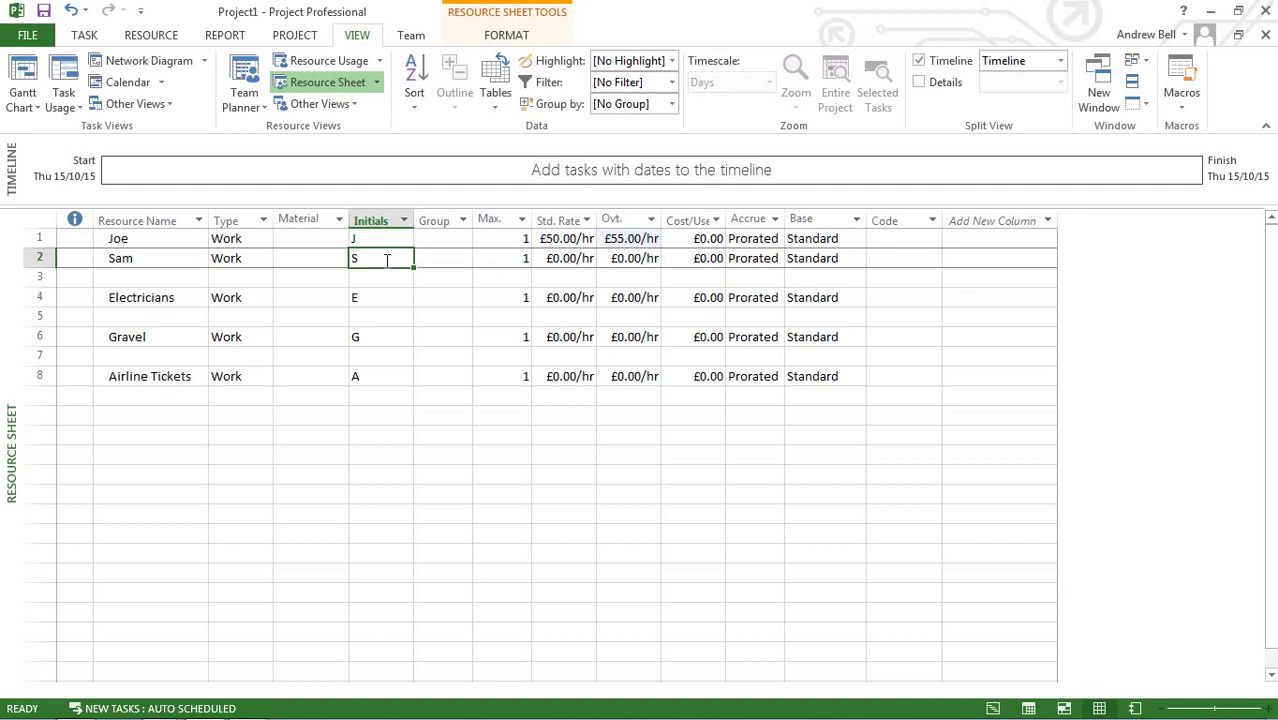
type("Sa")
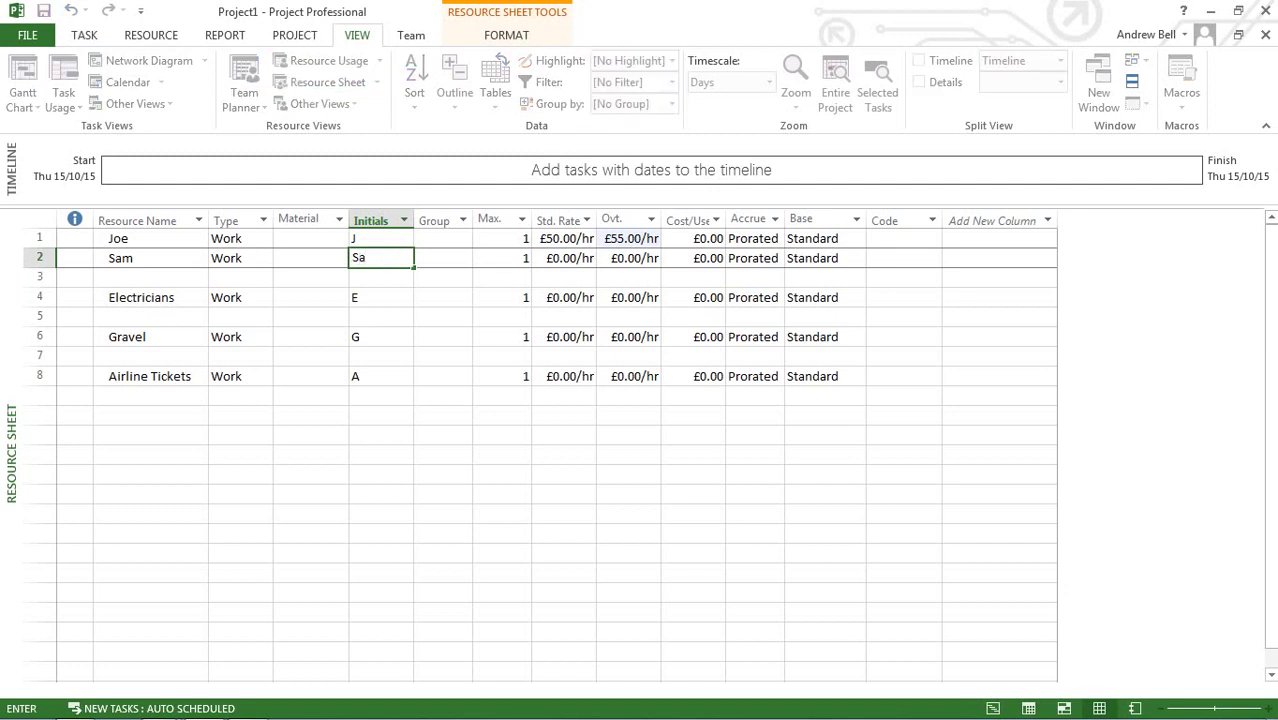
left_click(561, 263)
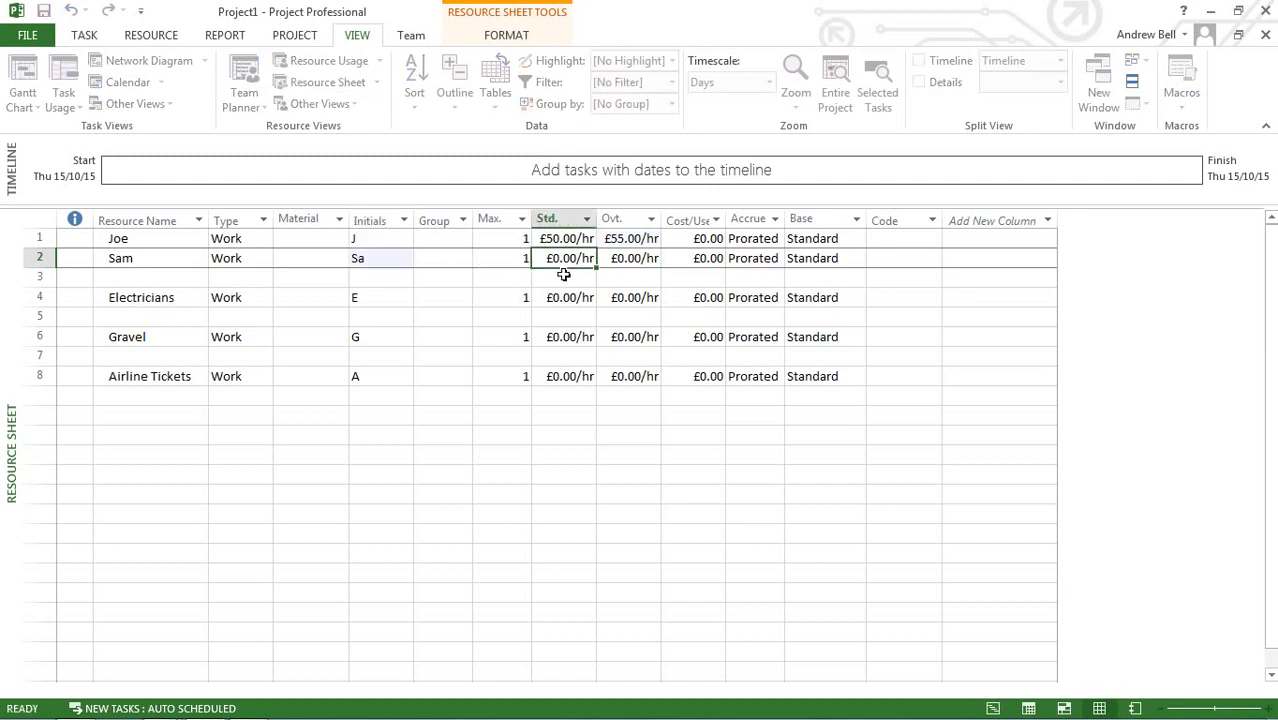
type("40")
left_click(644, 266)
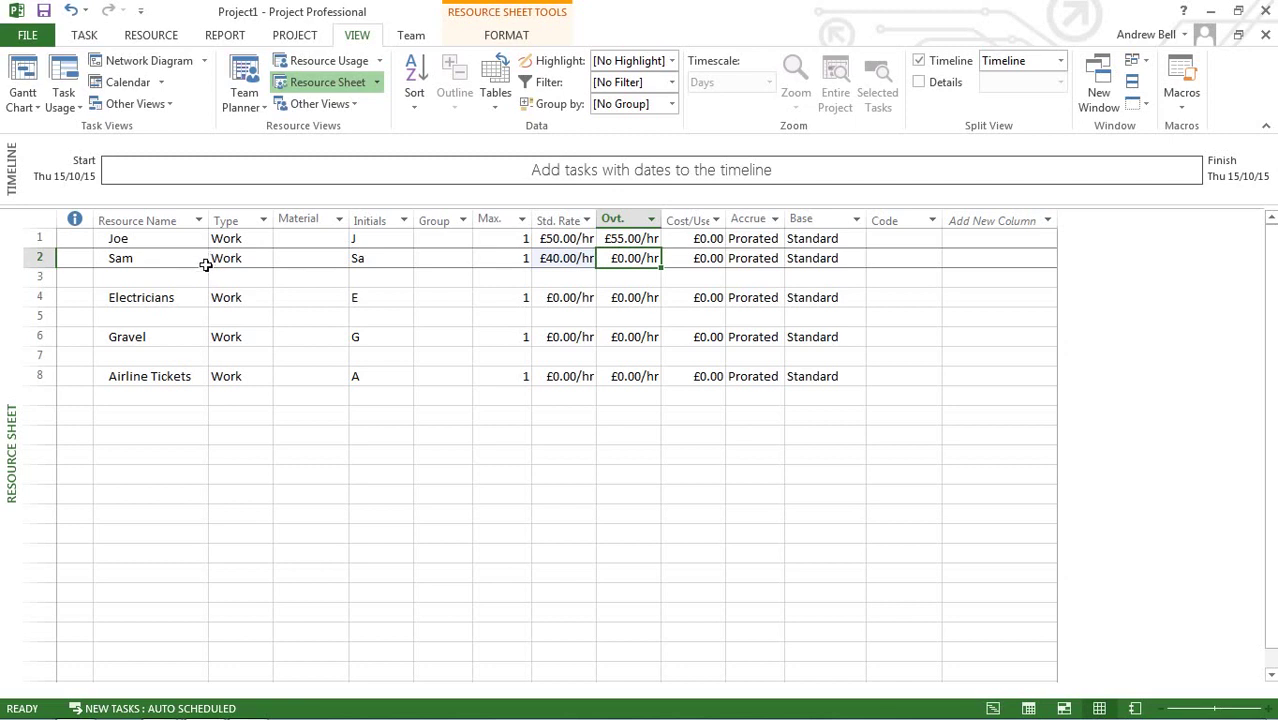
Set the Electricians' maximum units to 10
left_click(185, 300)
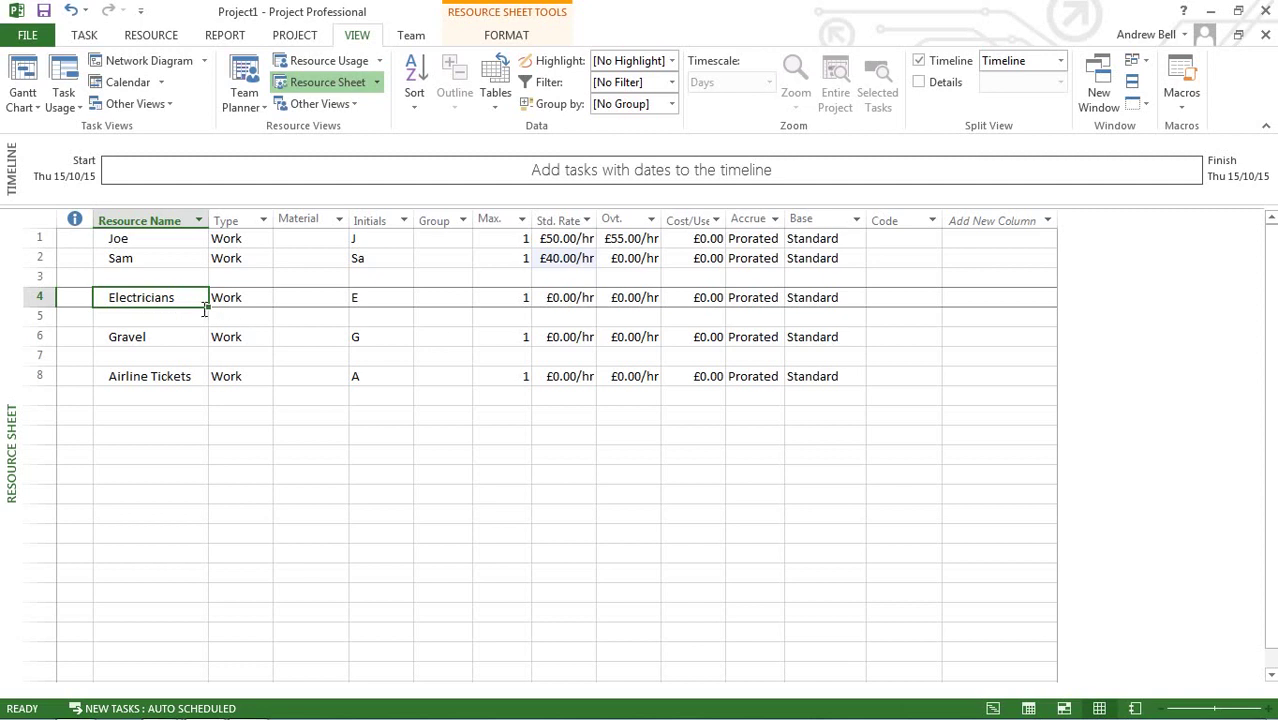
left_click(515, 304)
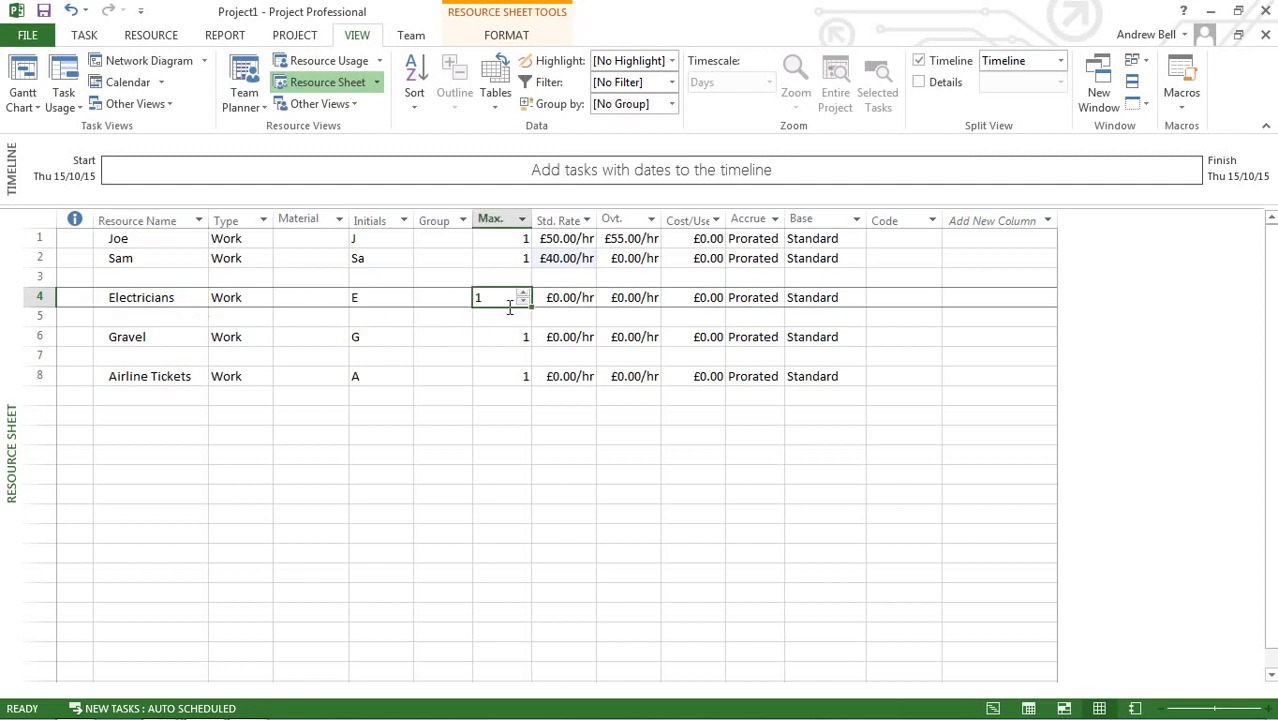
type("10")
left_click(247, 283)
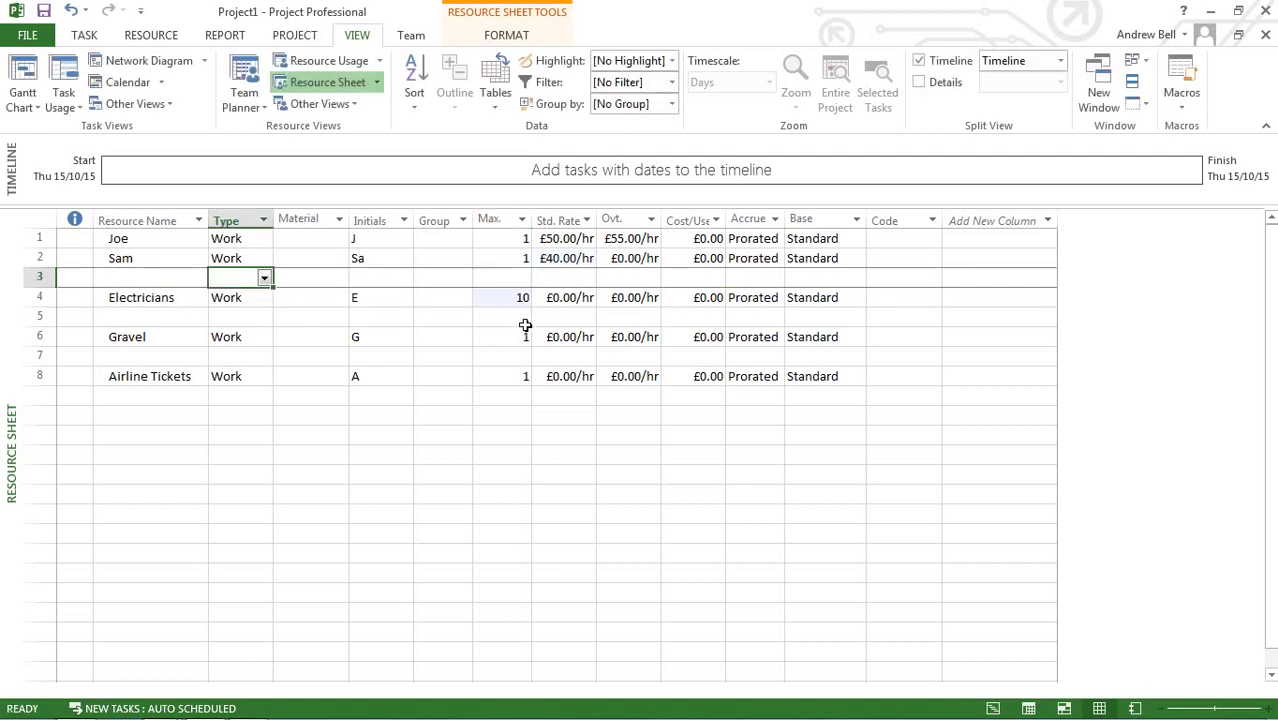
left_click(556, 304)
Enter 30 as the Electricians' standard rate, giving £30.00/hr
type("30")
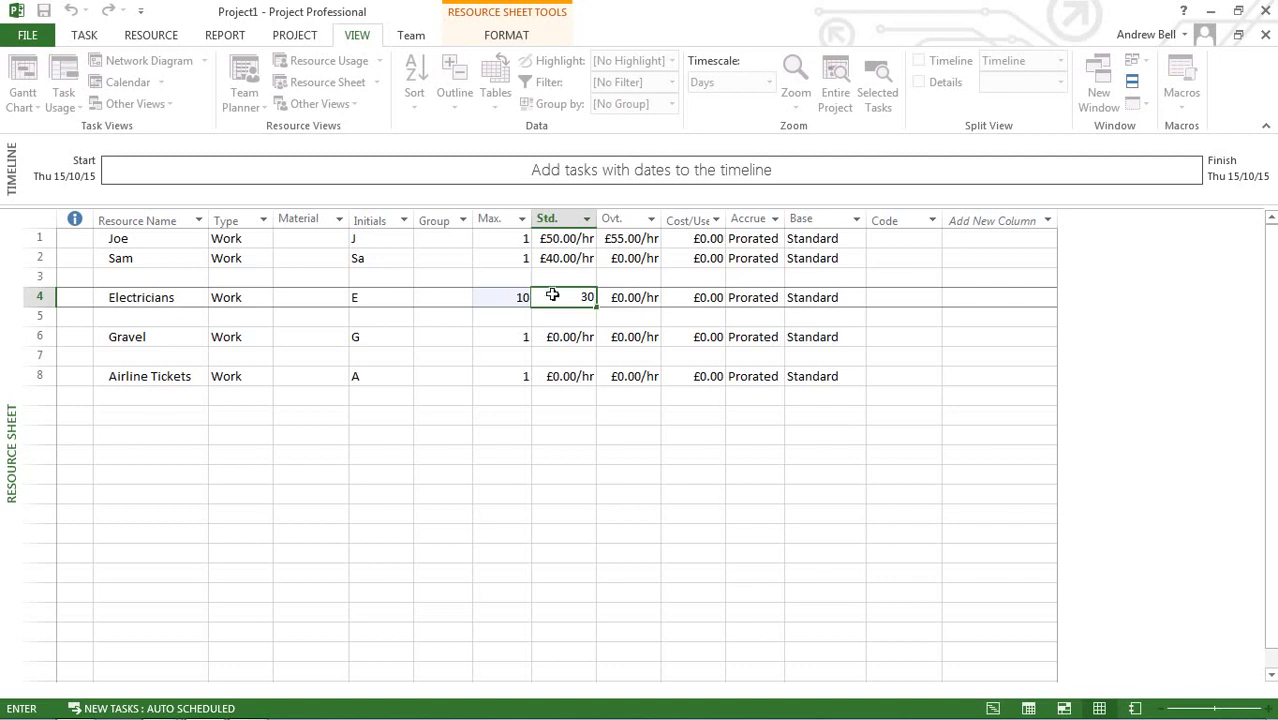
left_click(520, 283)
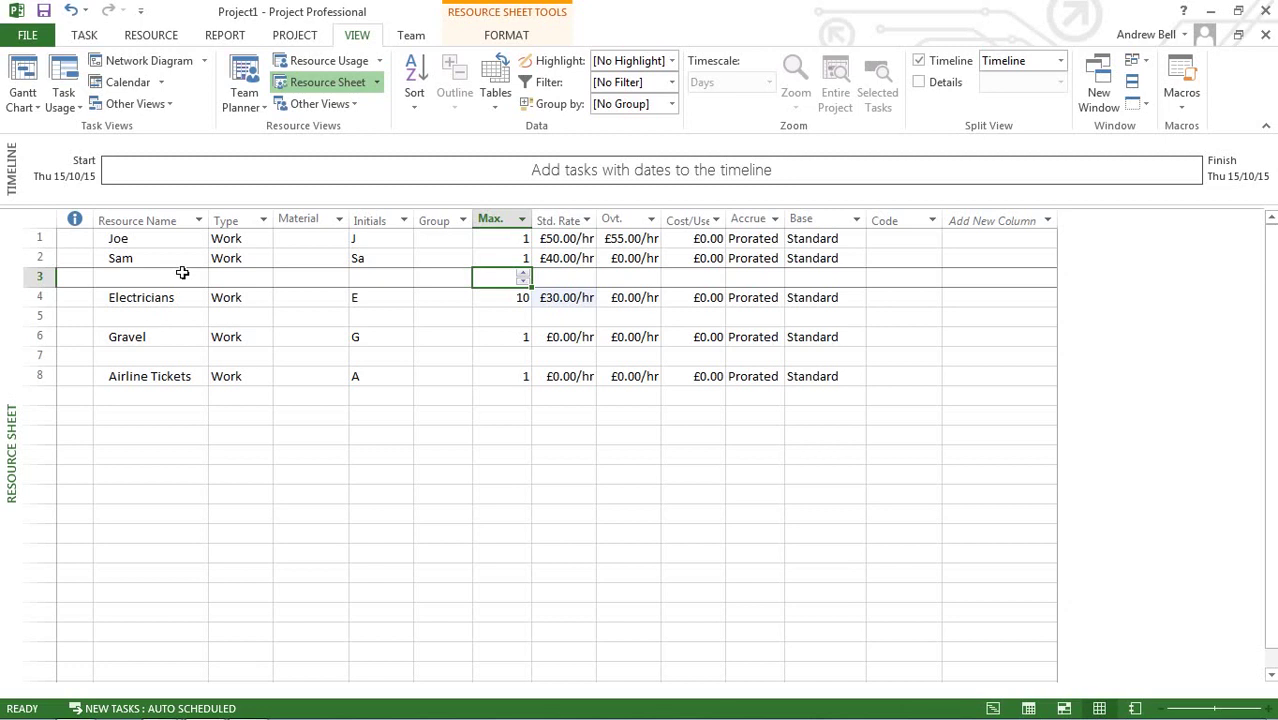
Change Gravel's type to Material with label Tonne and a £60.00 standard rate
left_click(200, 343)
left_click(262, 339)
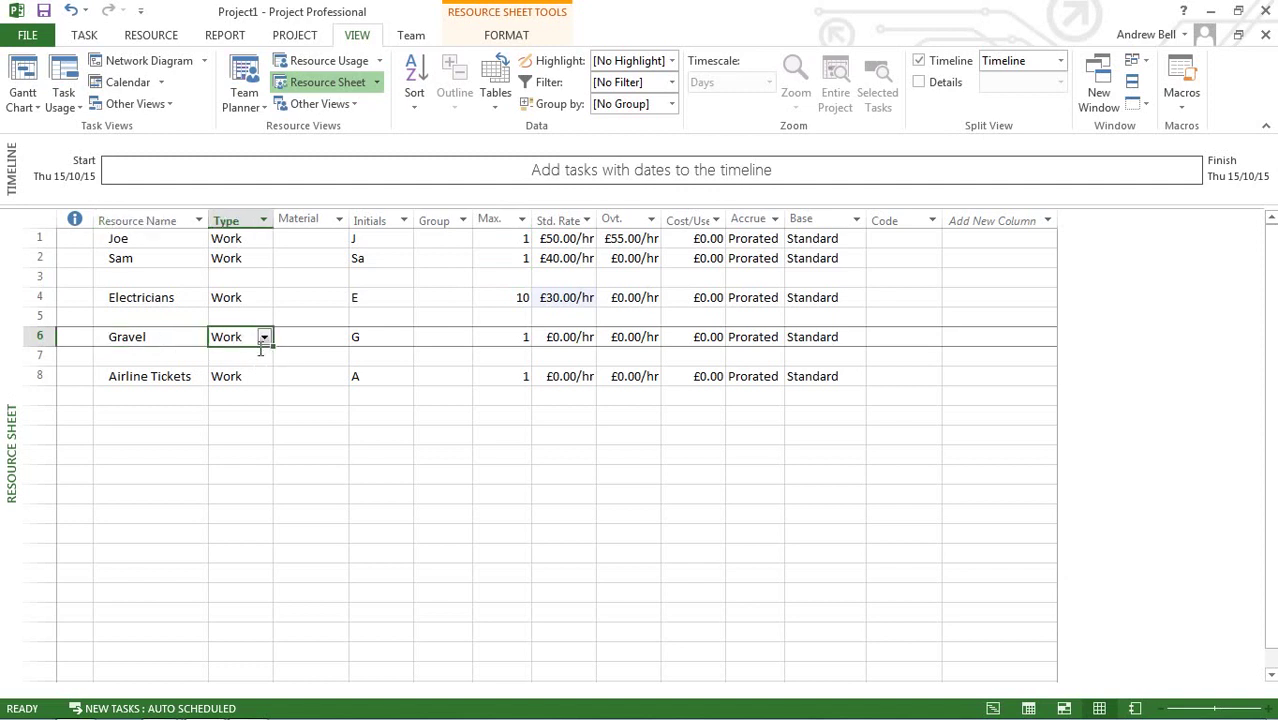
left_click(265, 338)
left_click(252, 368)
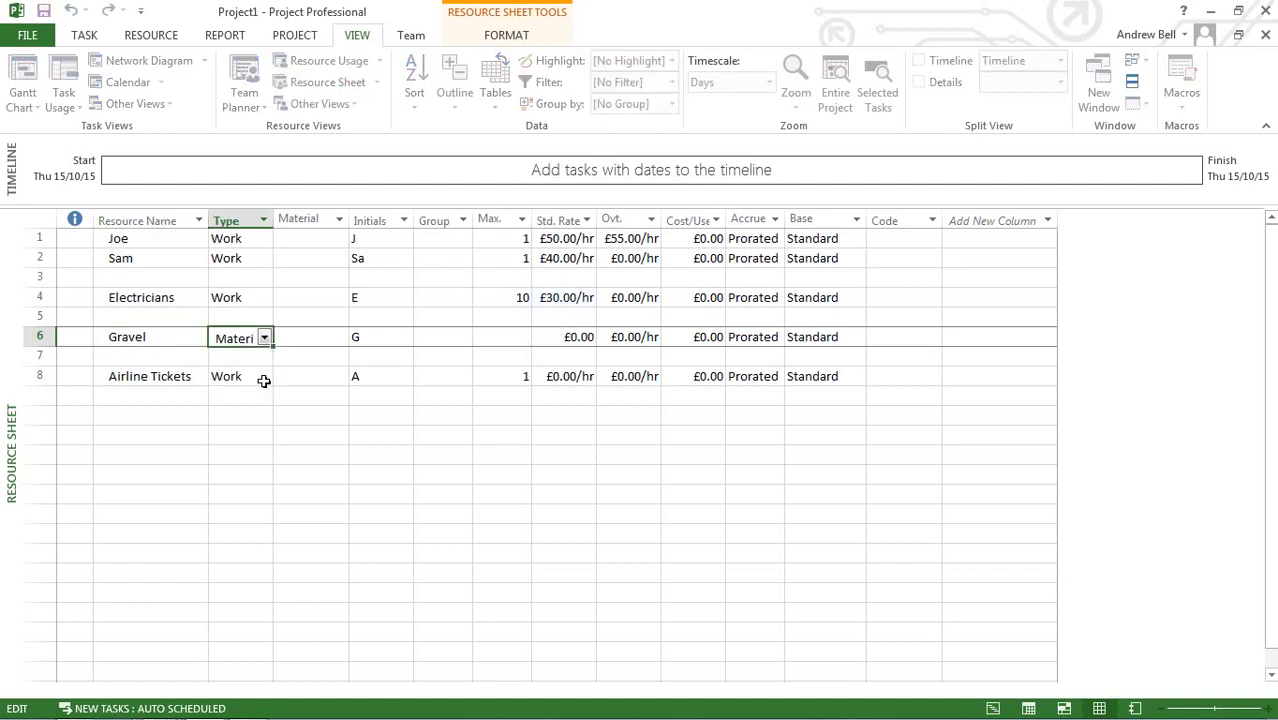
left_click(316, 344)
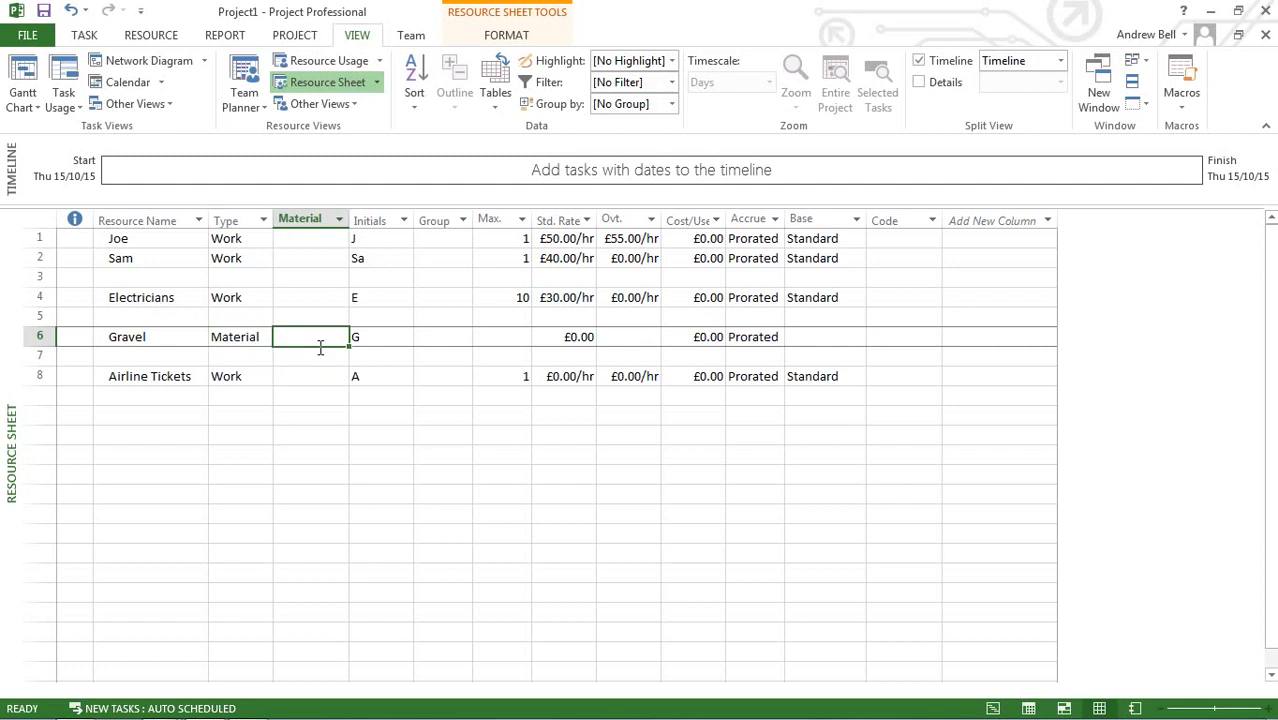
type("Tonne")
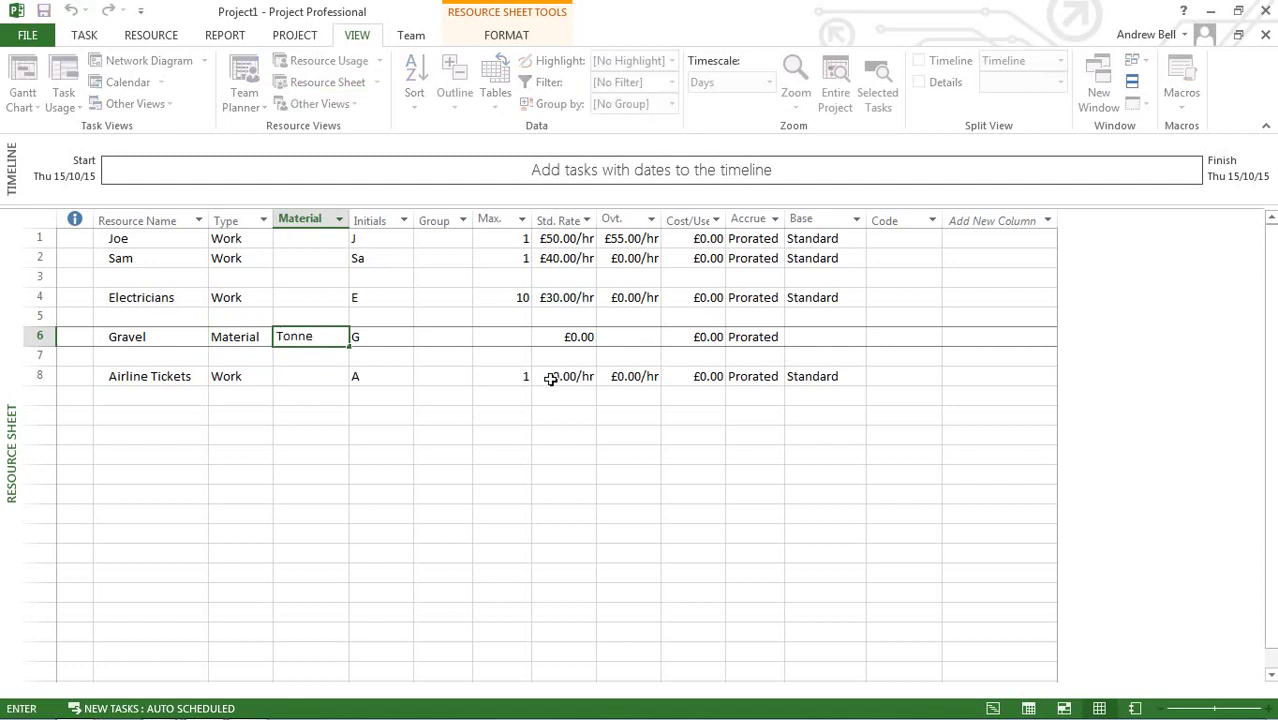
left_click(578, 343)
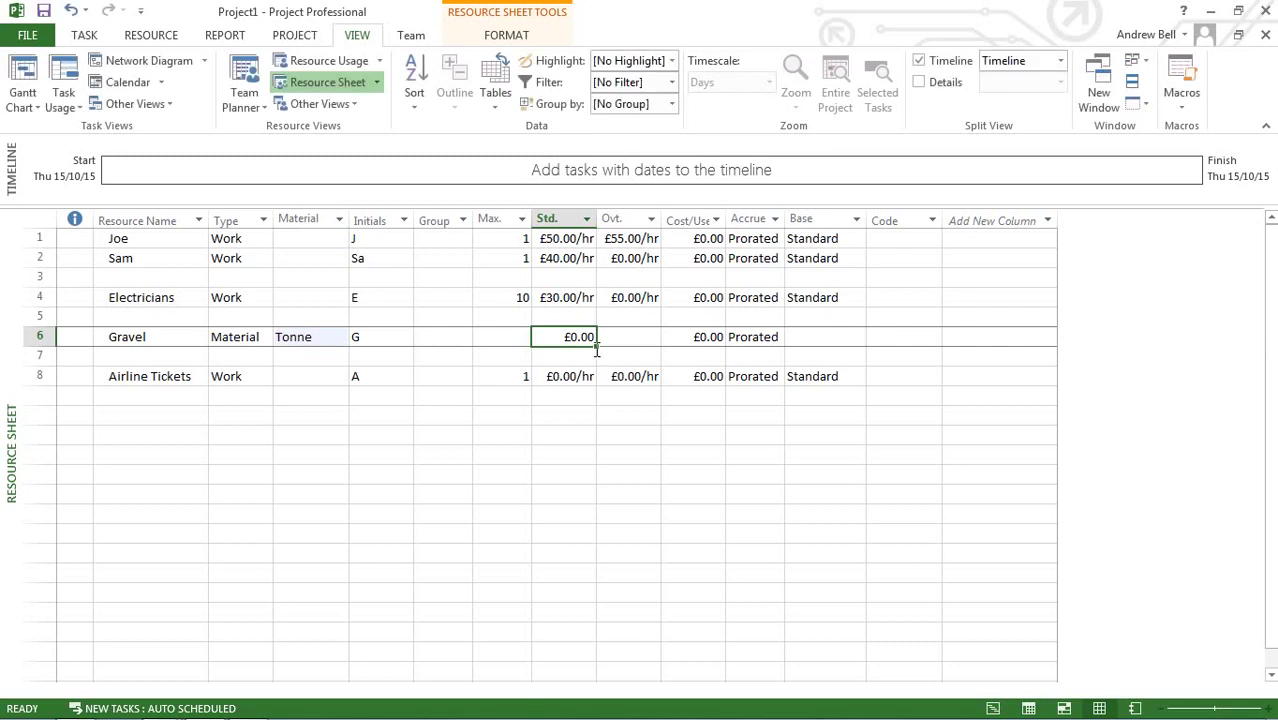
type("60")
left_click(517, 337)
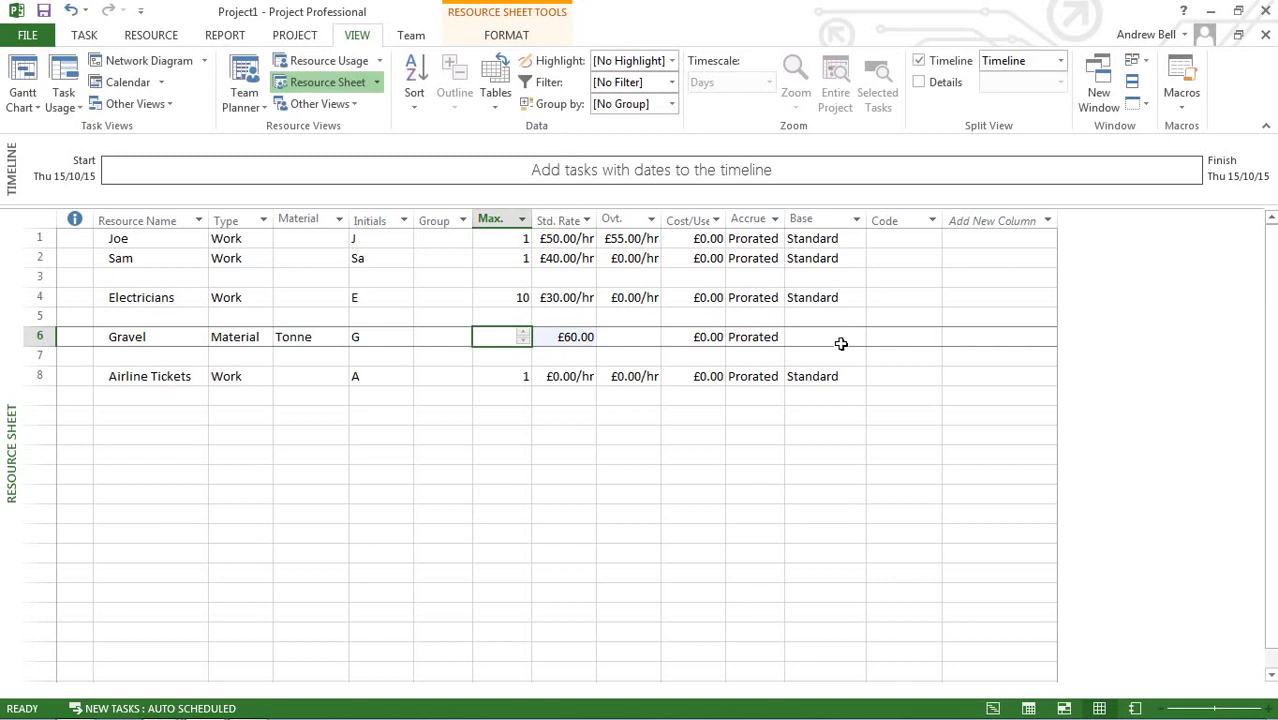
Add Crane as a new resource in row 7
left_click(204, 361)
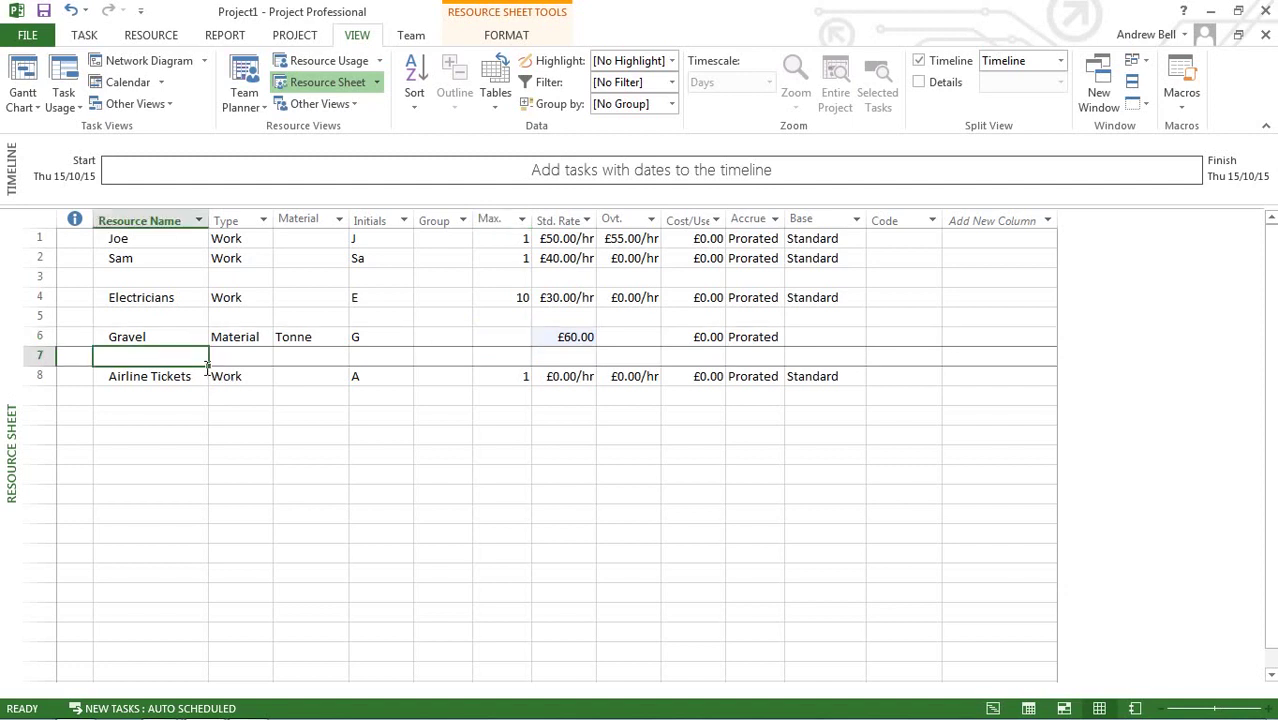
type("Crane")
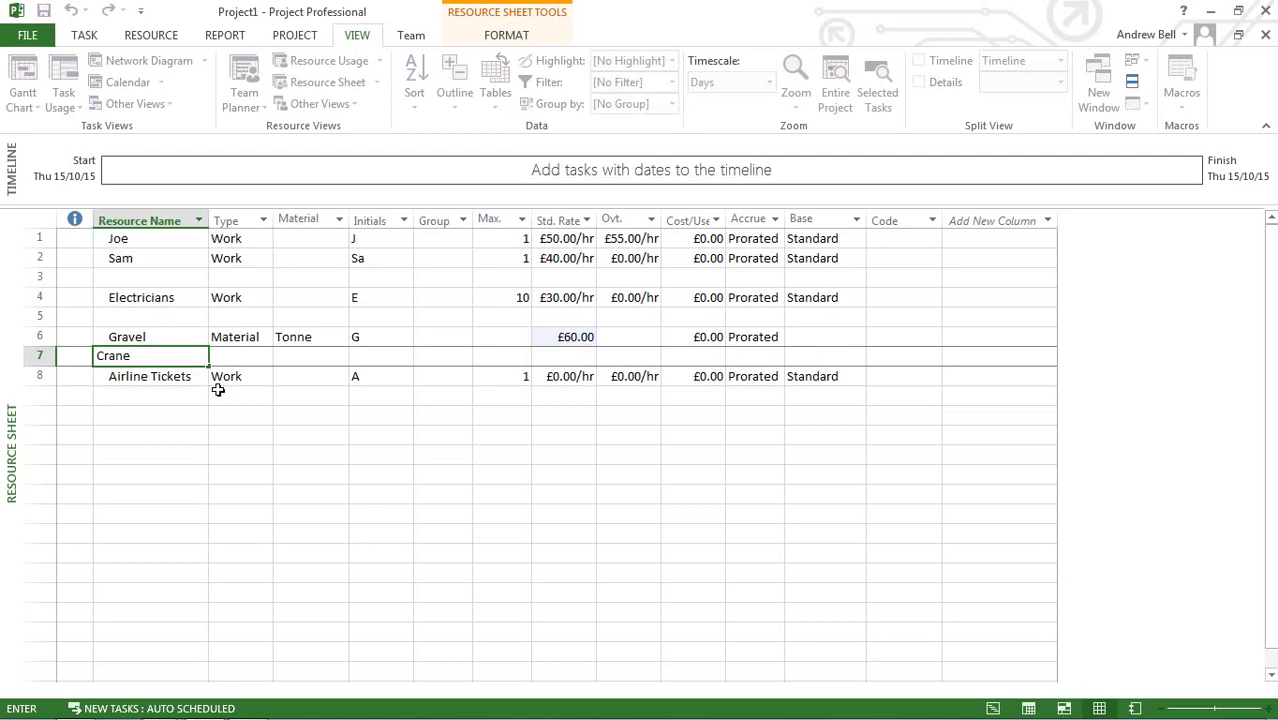
left_click(171, 447)
left_click(171, 362)
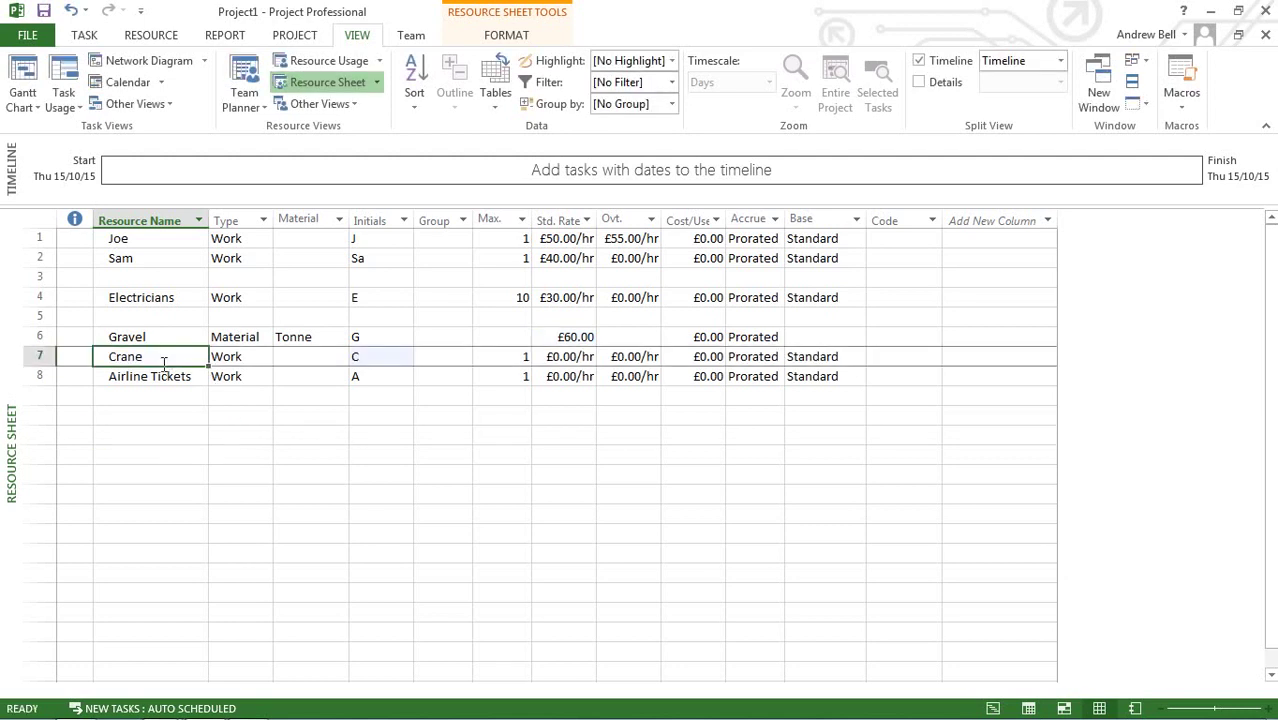
left_click(232, 362)
Give Crane a £50.00/hr standard rate and a £200.00 cost per use
left_click(575, 356)
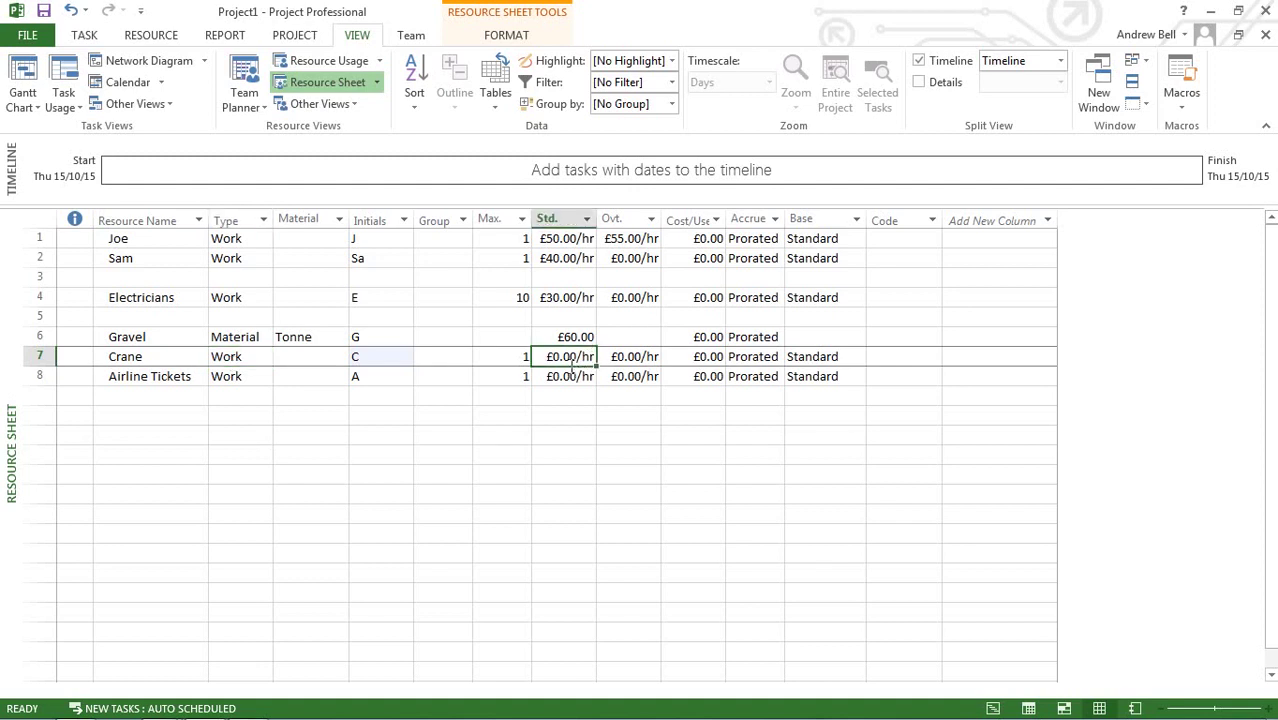
type("50")
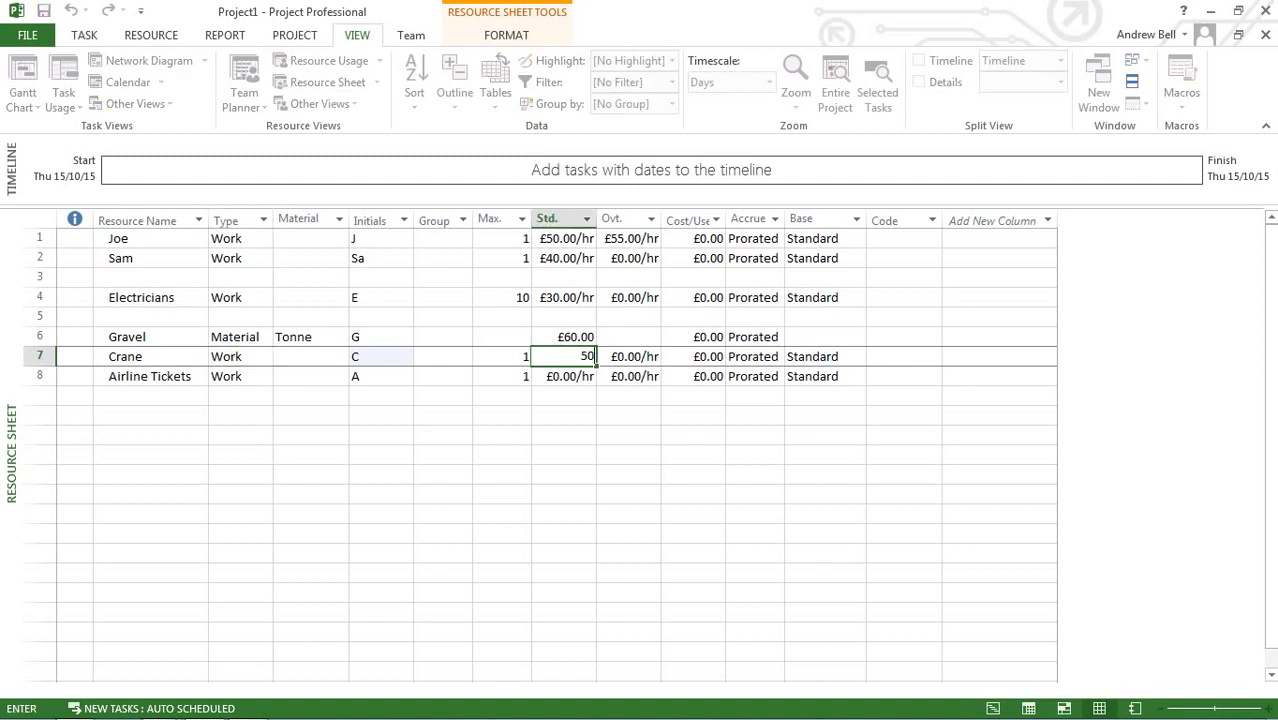
left_click(657, 377)
left_click(693, 365)
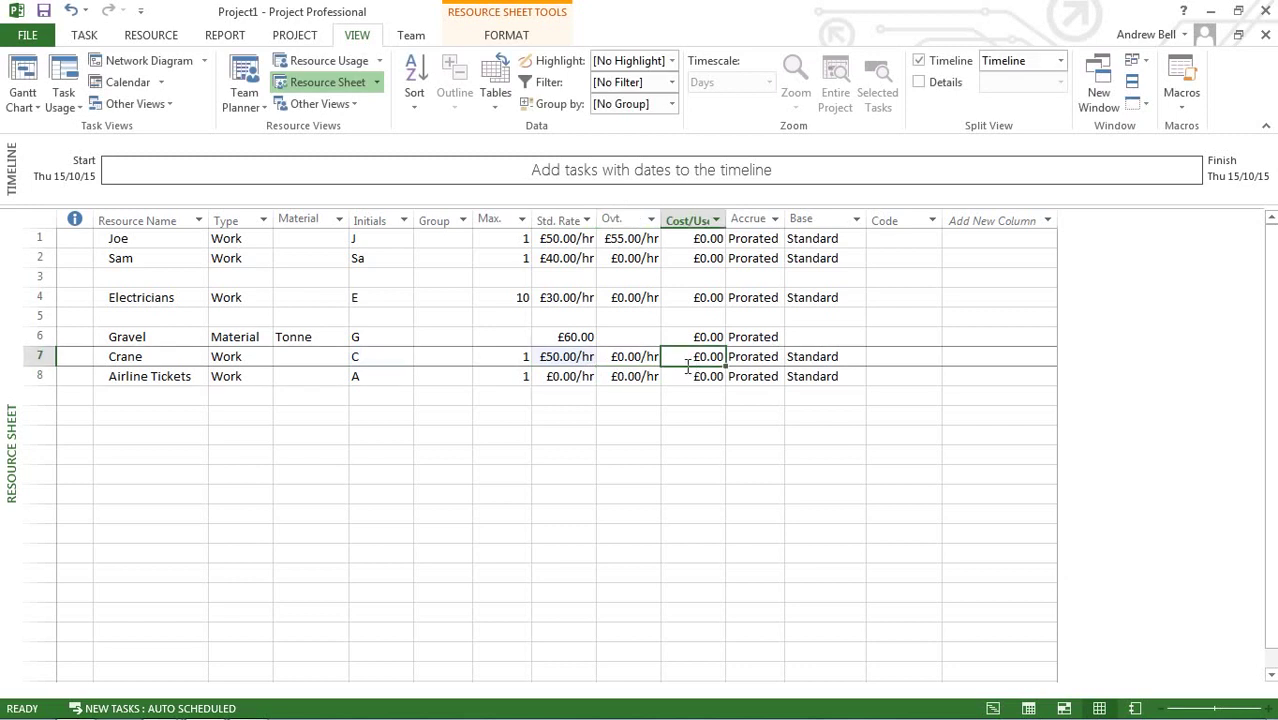
type("200")
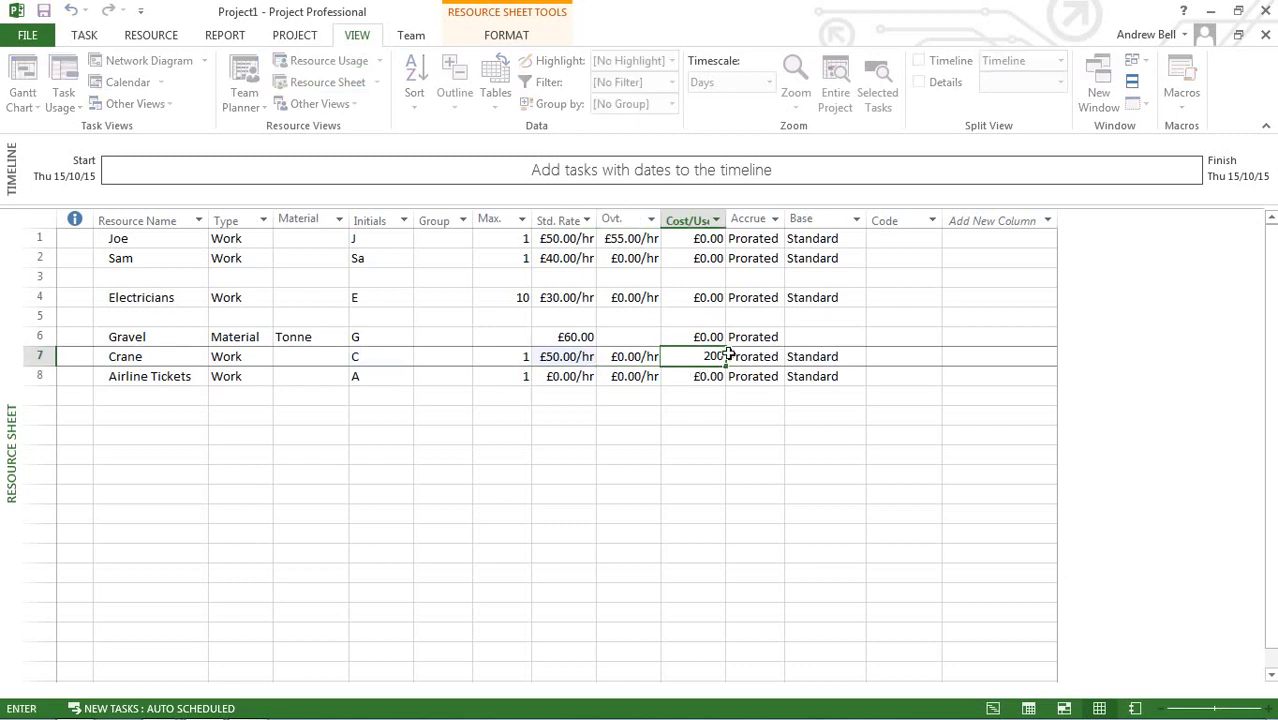
left_click(669, 344)
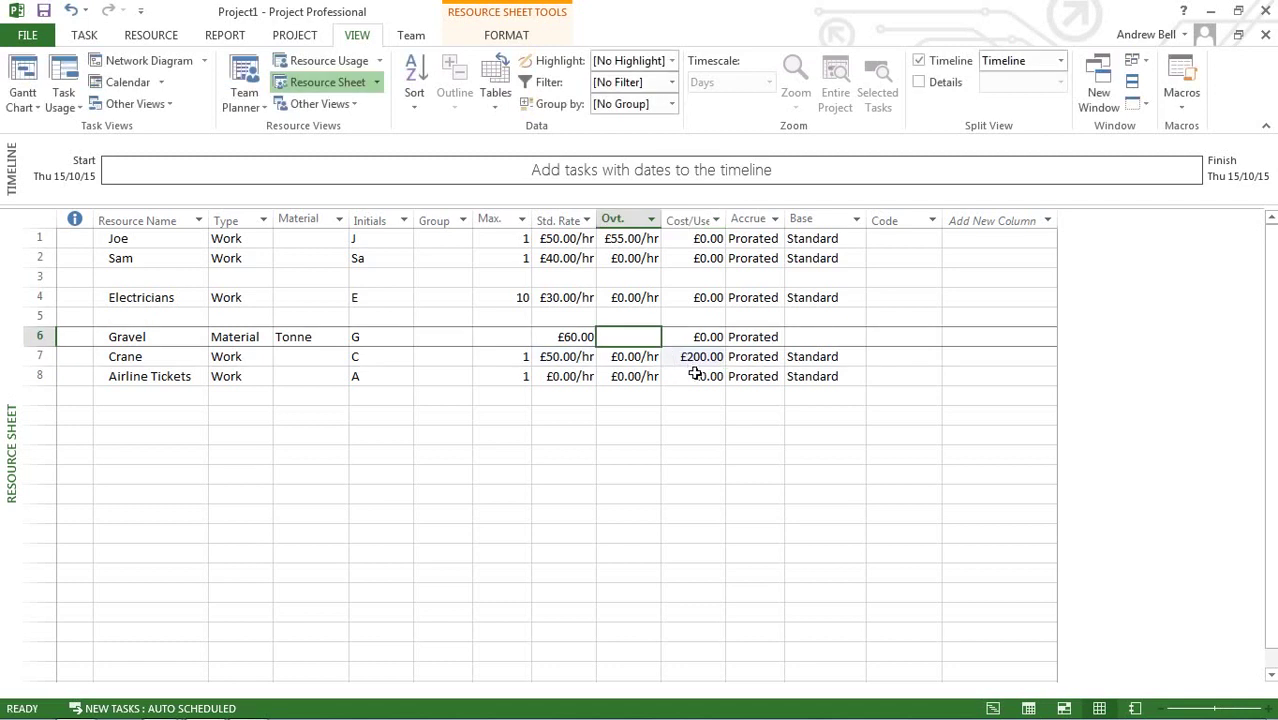
left_click(692, 364)
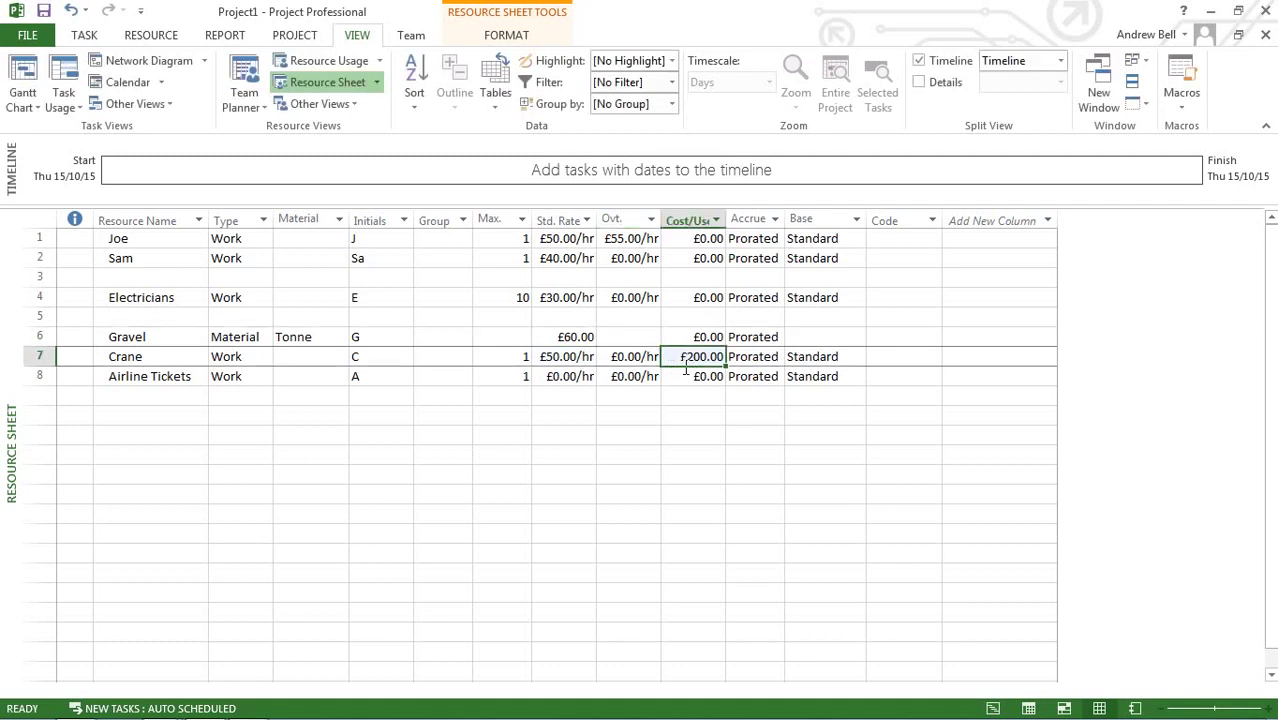
left_click(588, 362)
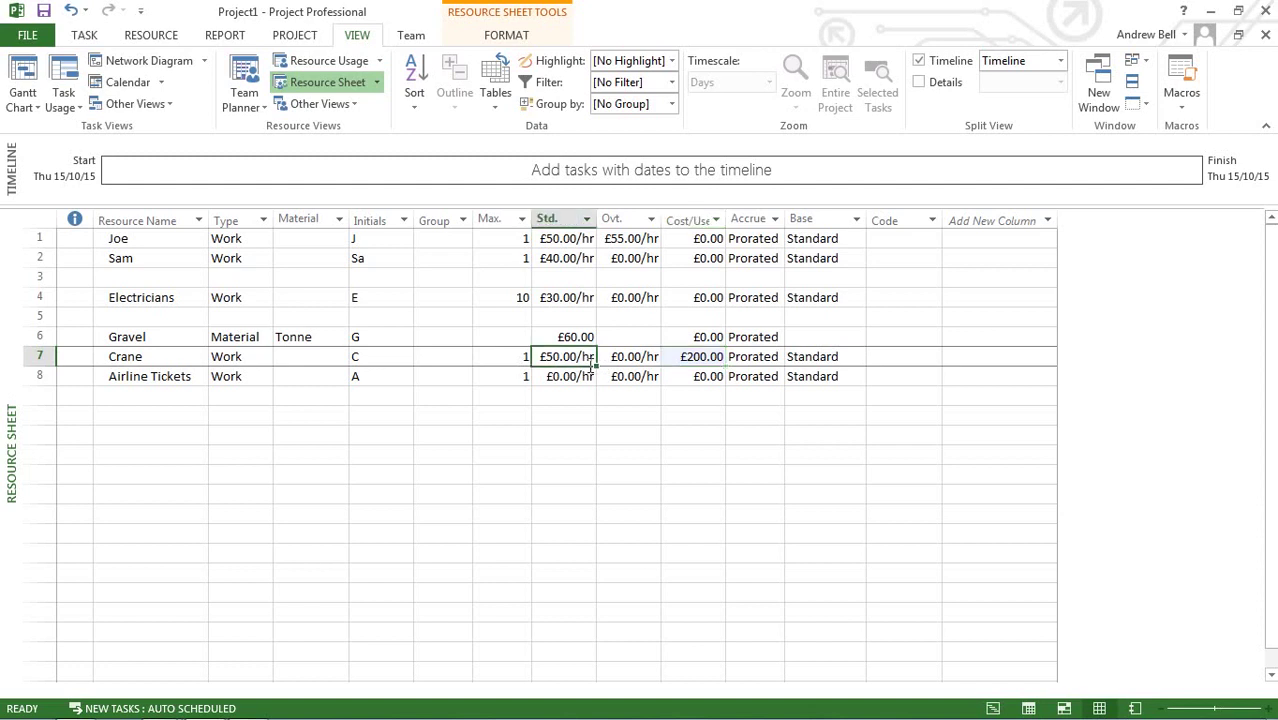
Set Airline Tickets' resource type to Cost
left_click(203, 385)
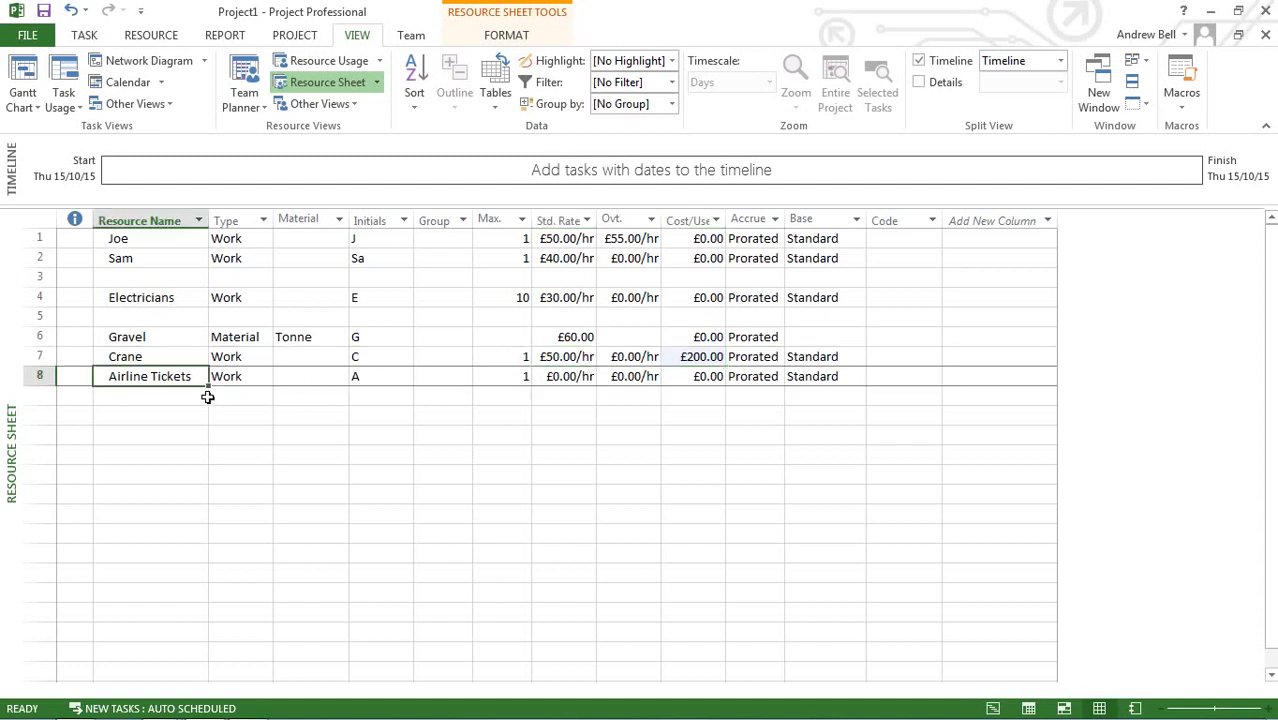
left_click(258, 378)
left_click(264, 376)
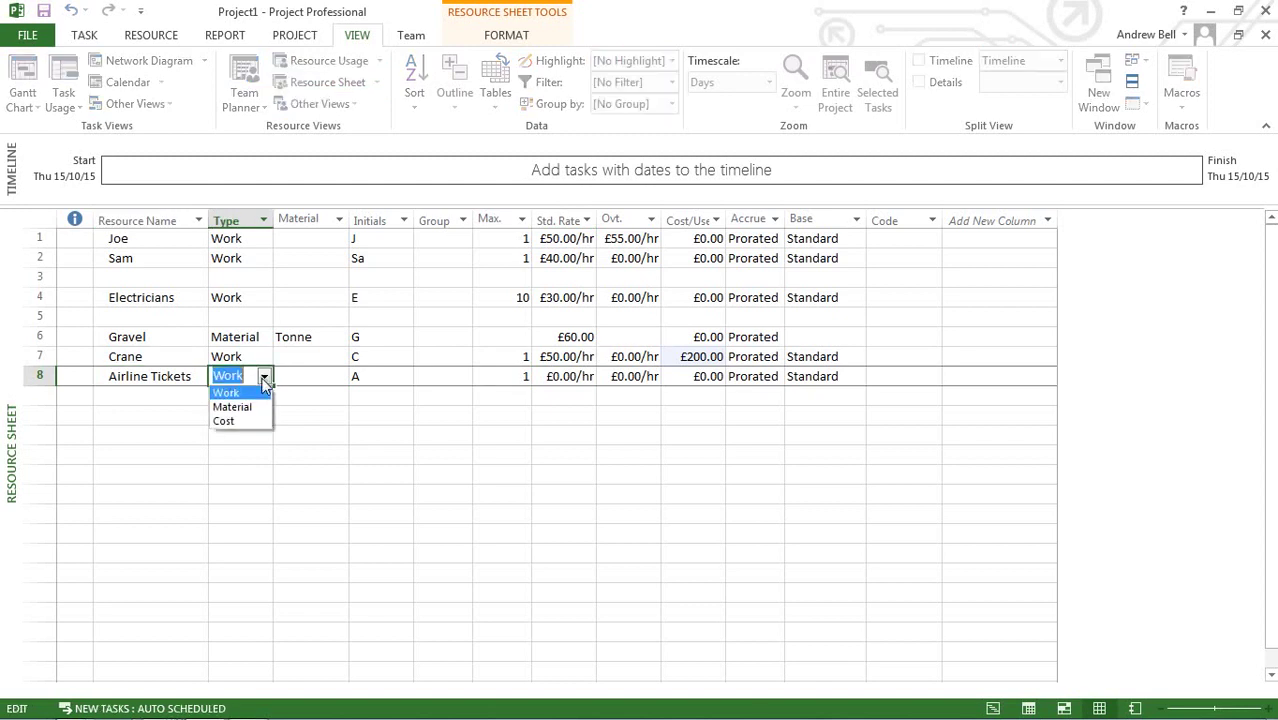
left_click(238, 421)
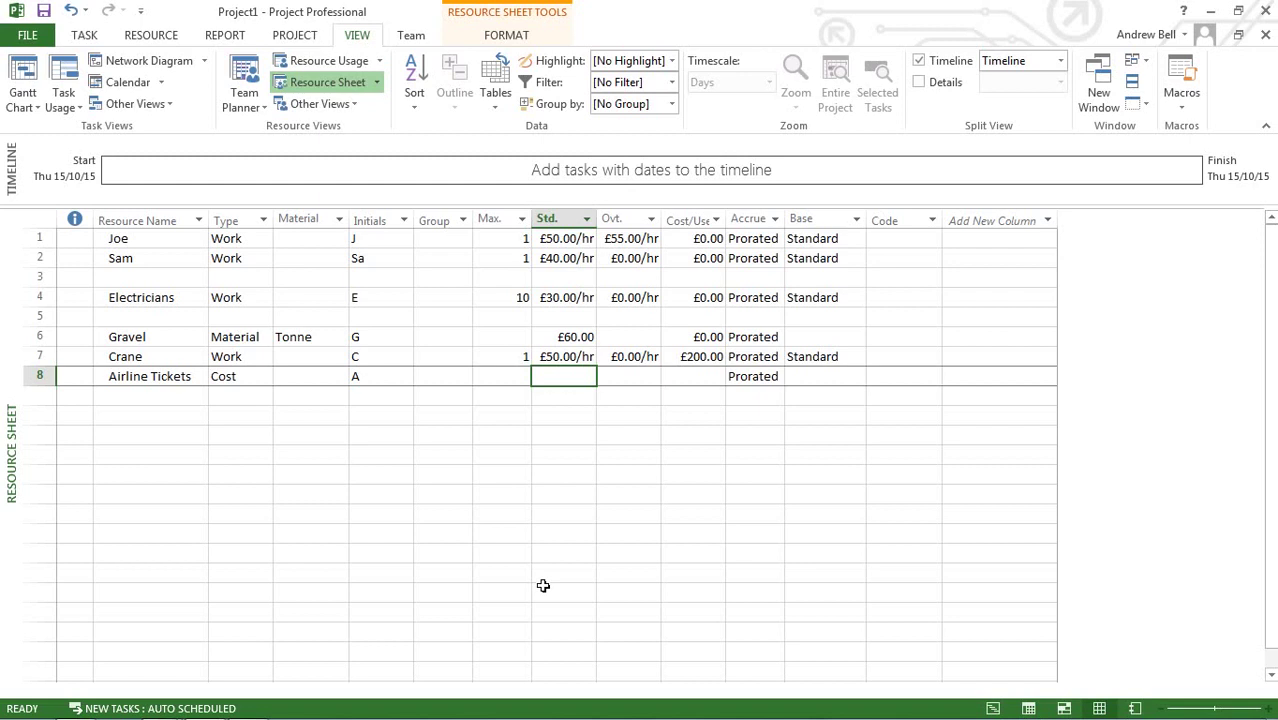
left_click(515, 224)
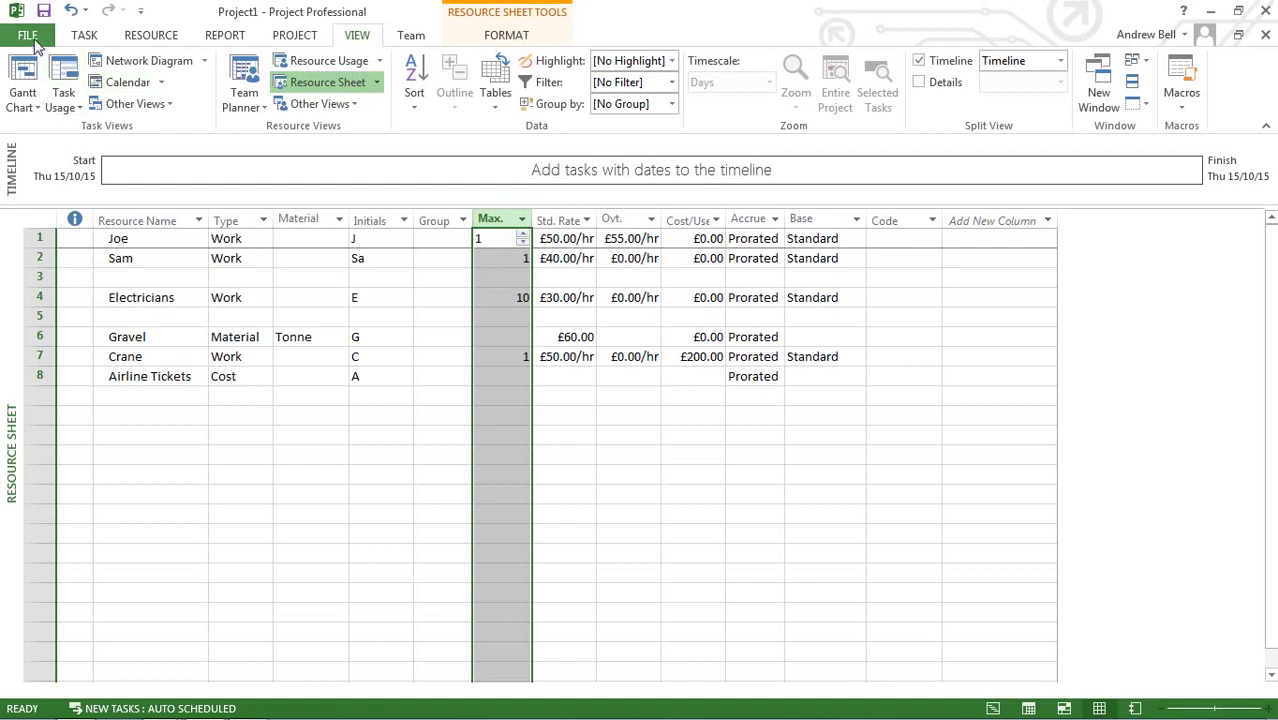
In Project Options > Schedule, show assignment units as Percentage
left_click(33, 36)
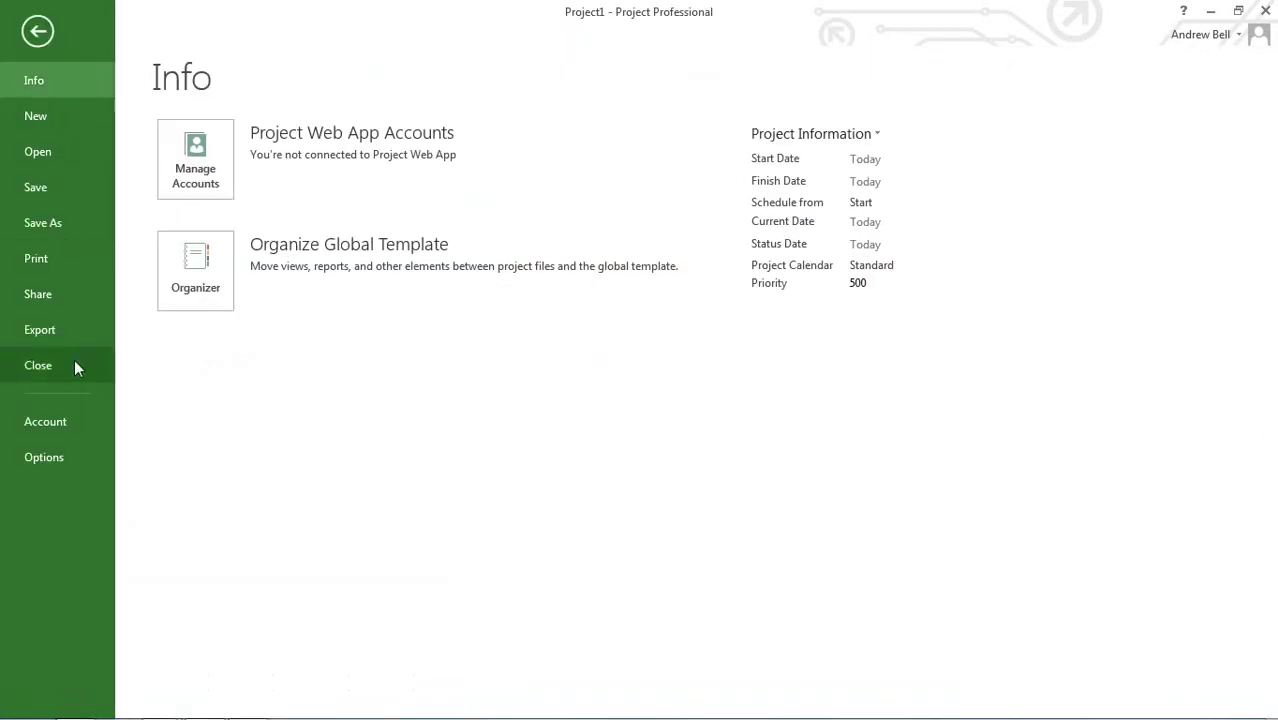
left_click(54, 456)
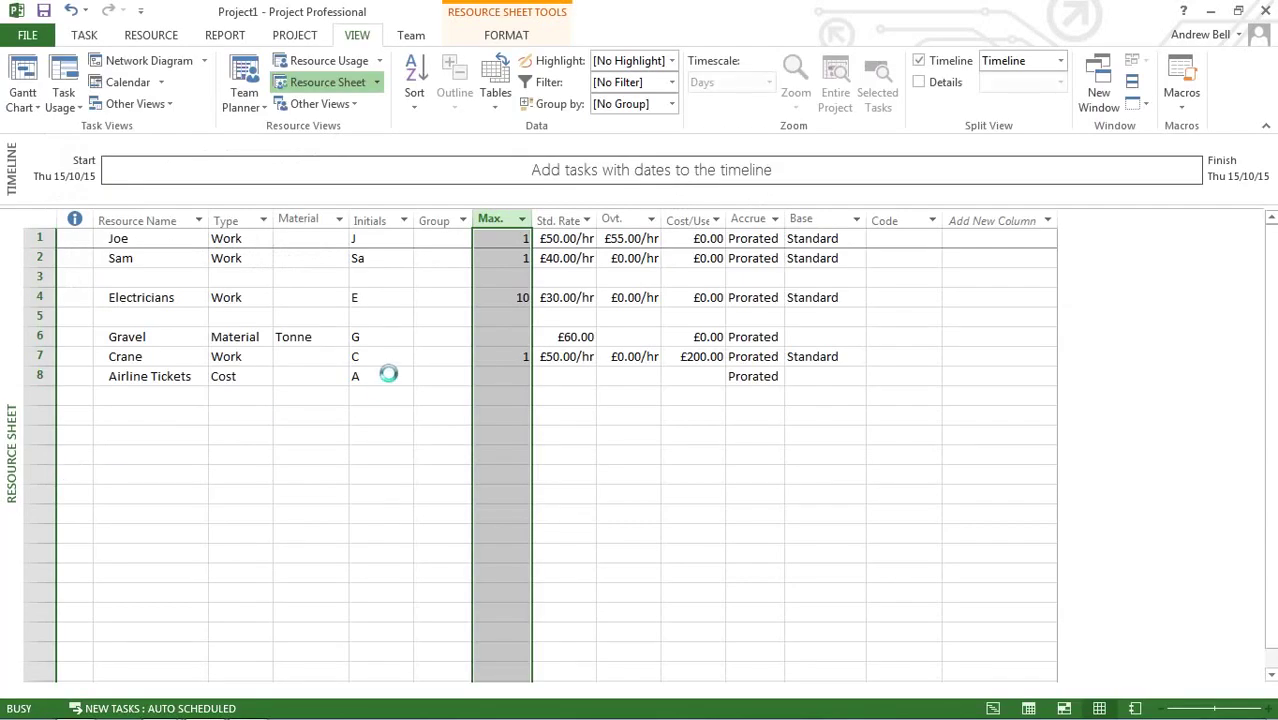
left_click(282, 182)
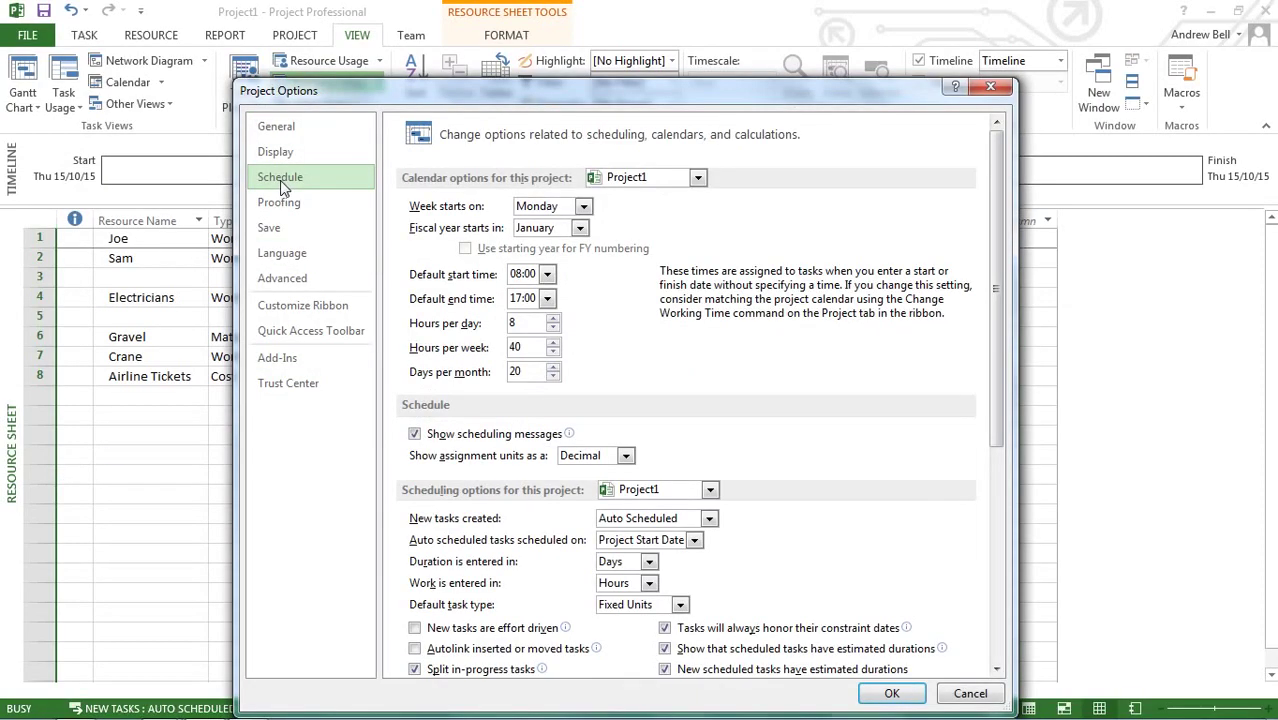
left_click(564, 460)
left_click(582, 472)
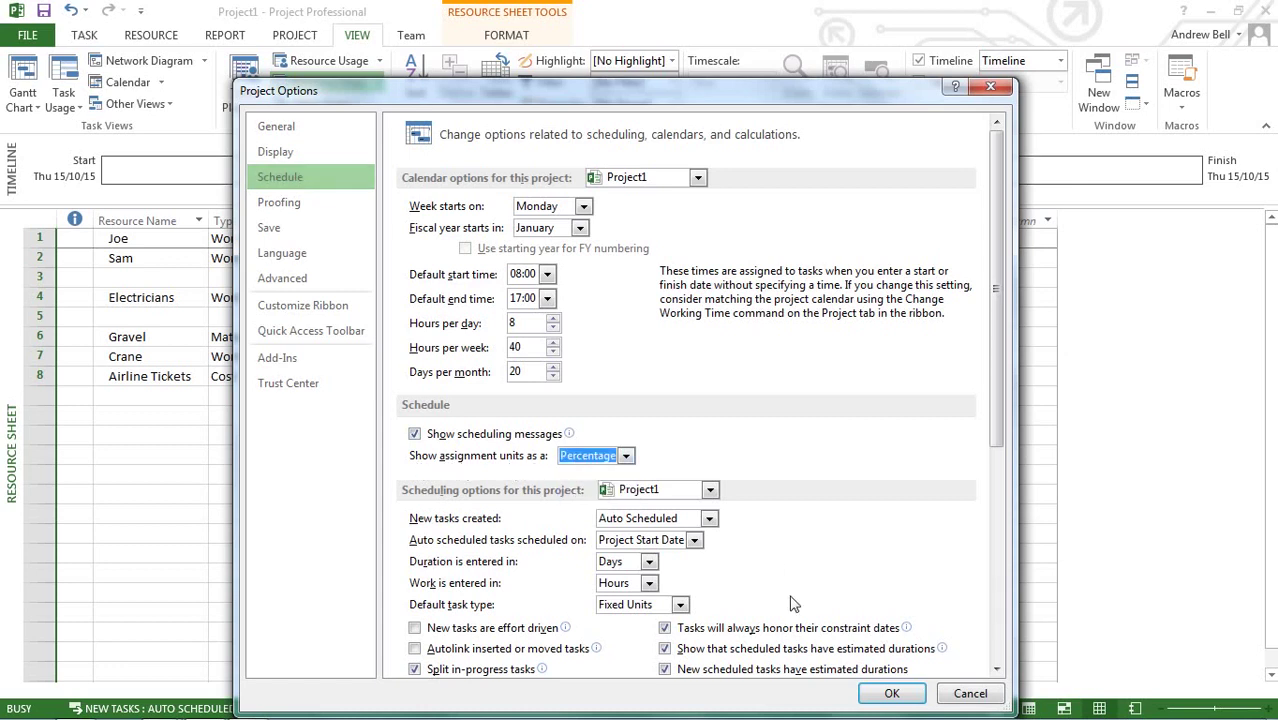
left_click(888, 700)
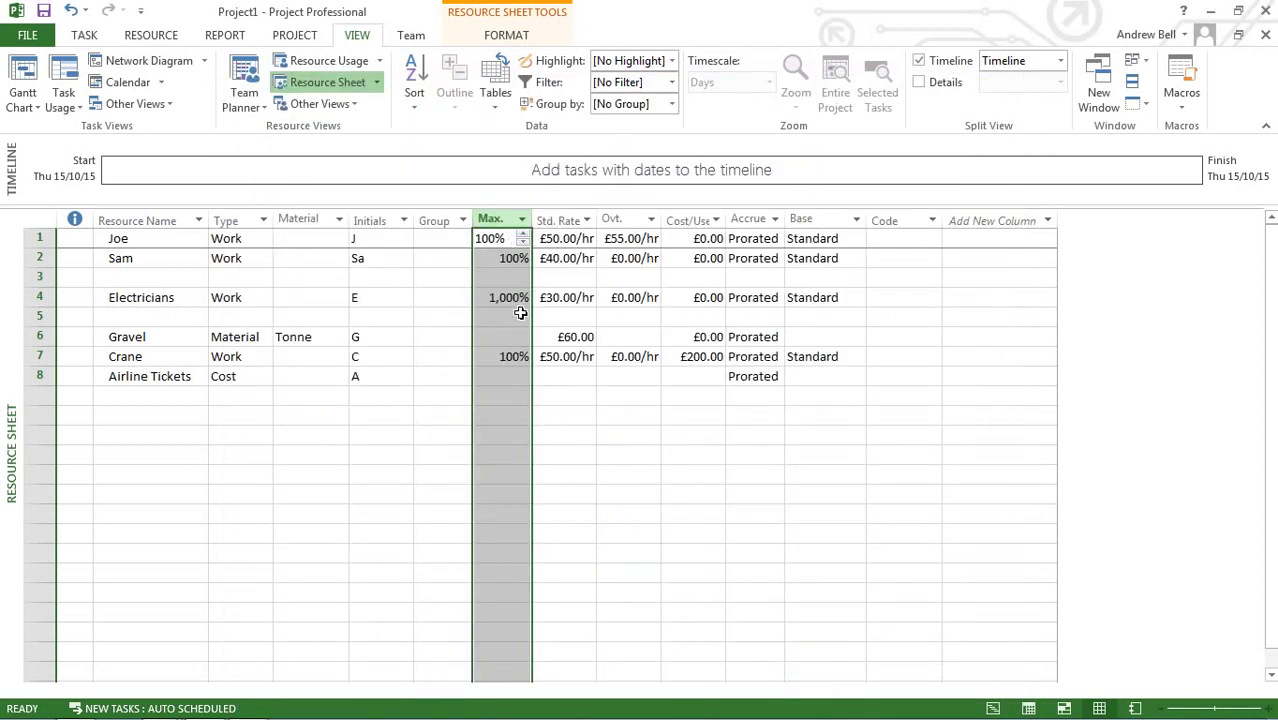
In Project Options > Schedule, show assignment units as Decimal again
left_click(29, 37)
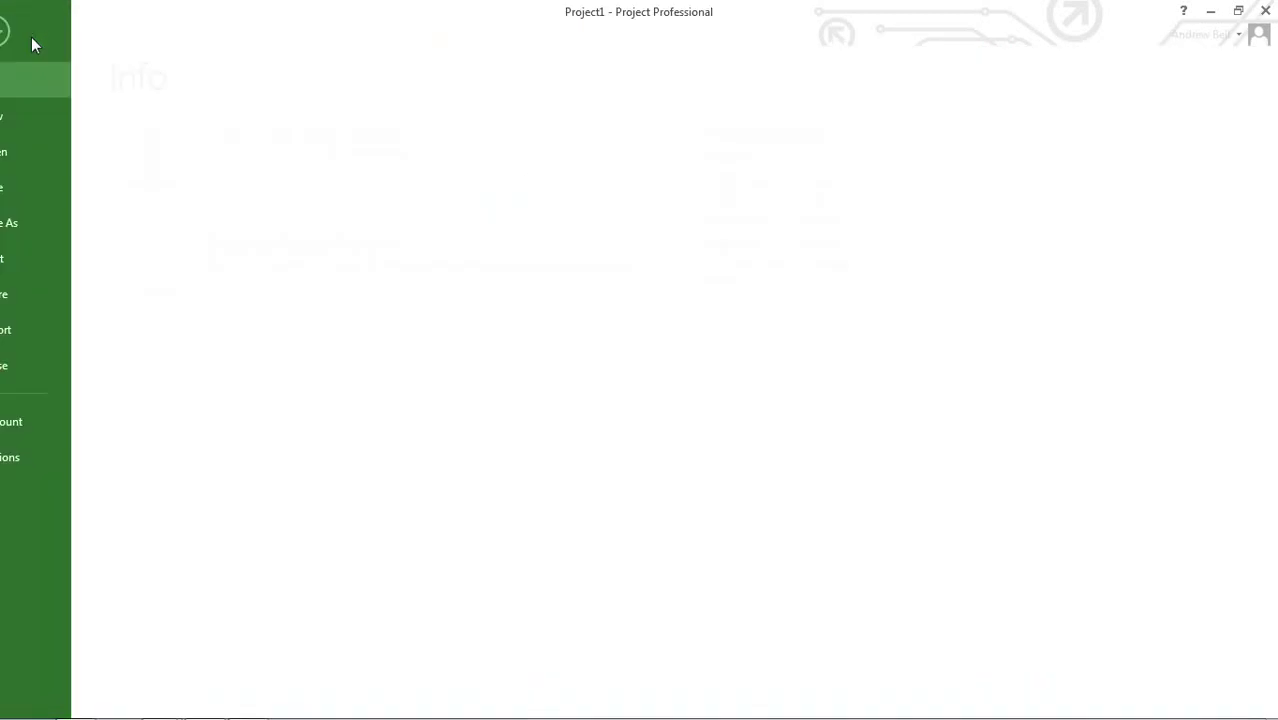
left_click(43, 458)
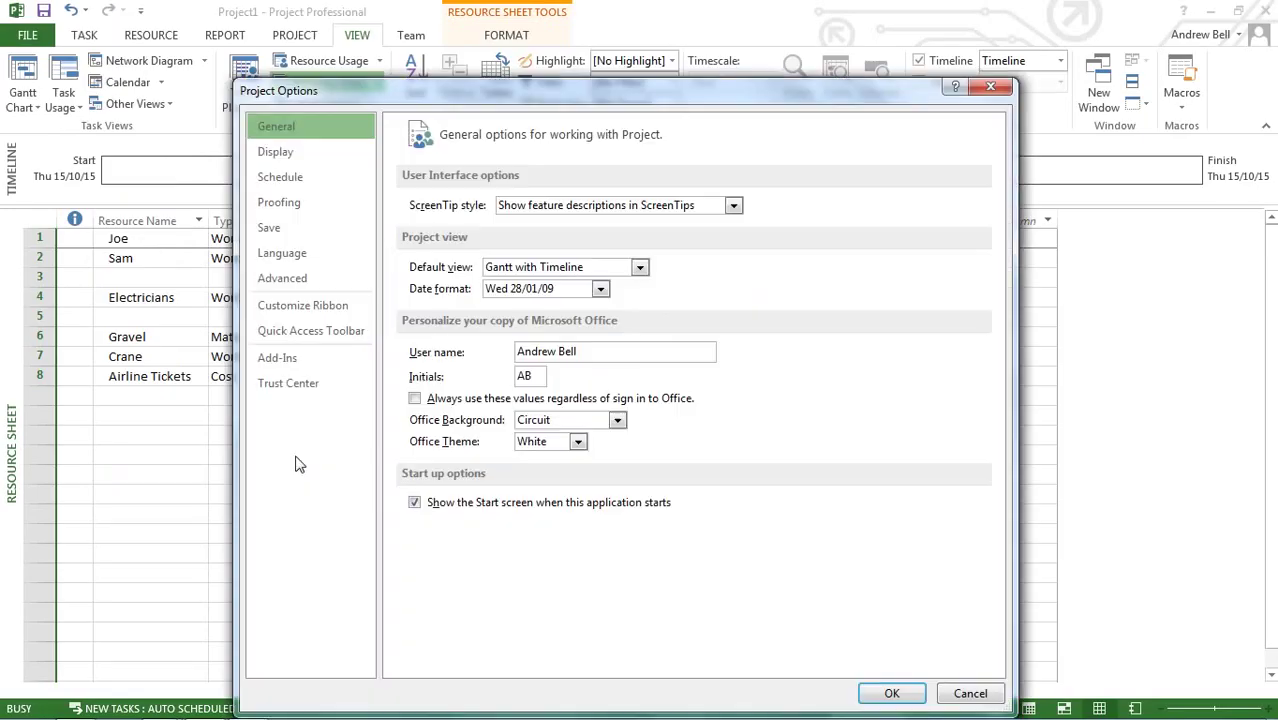
left_click(285, 178)
left_click(627, 459)
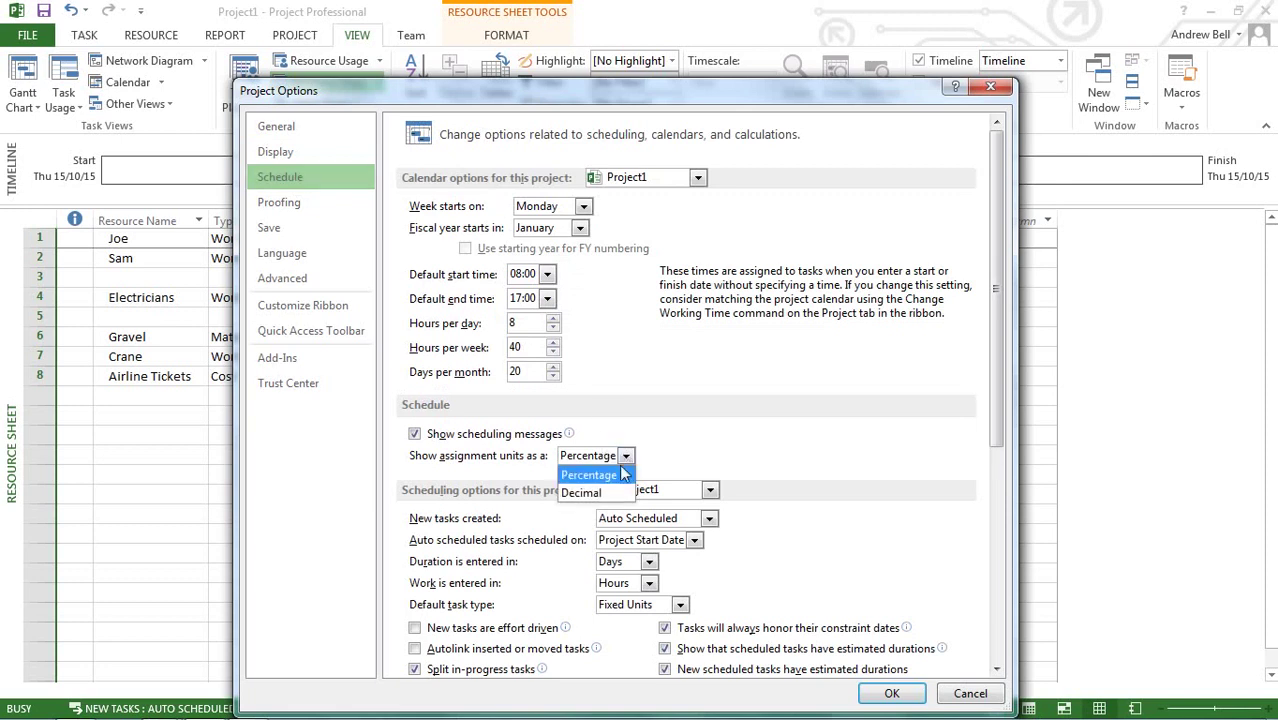
left_click(606, 492)
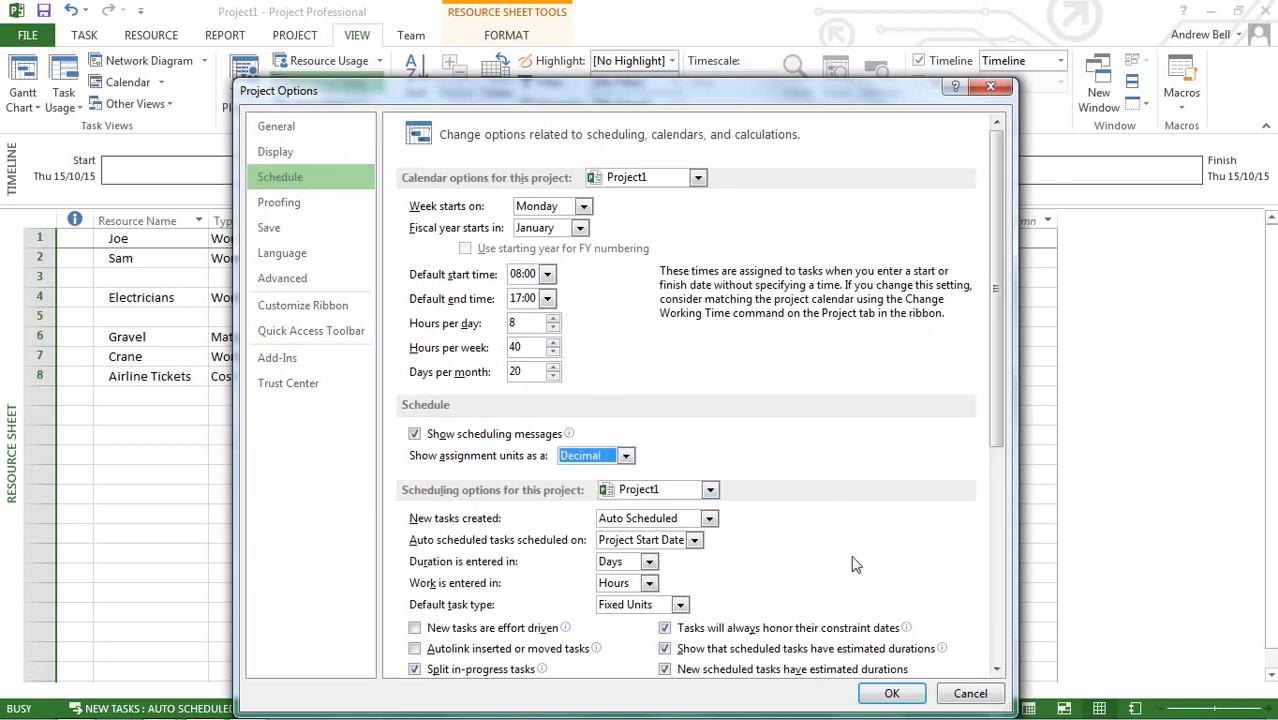
left_click(891, 693)
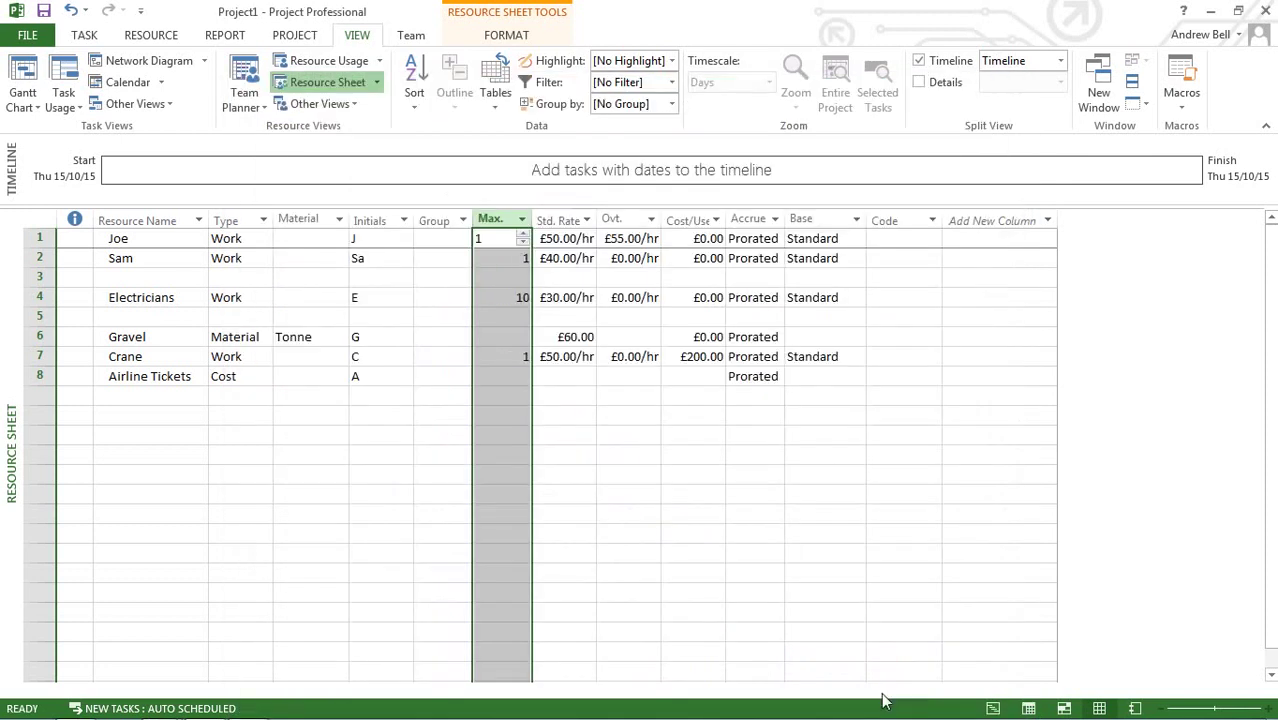
left_click(566, 219)
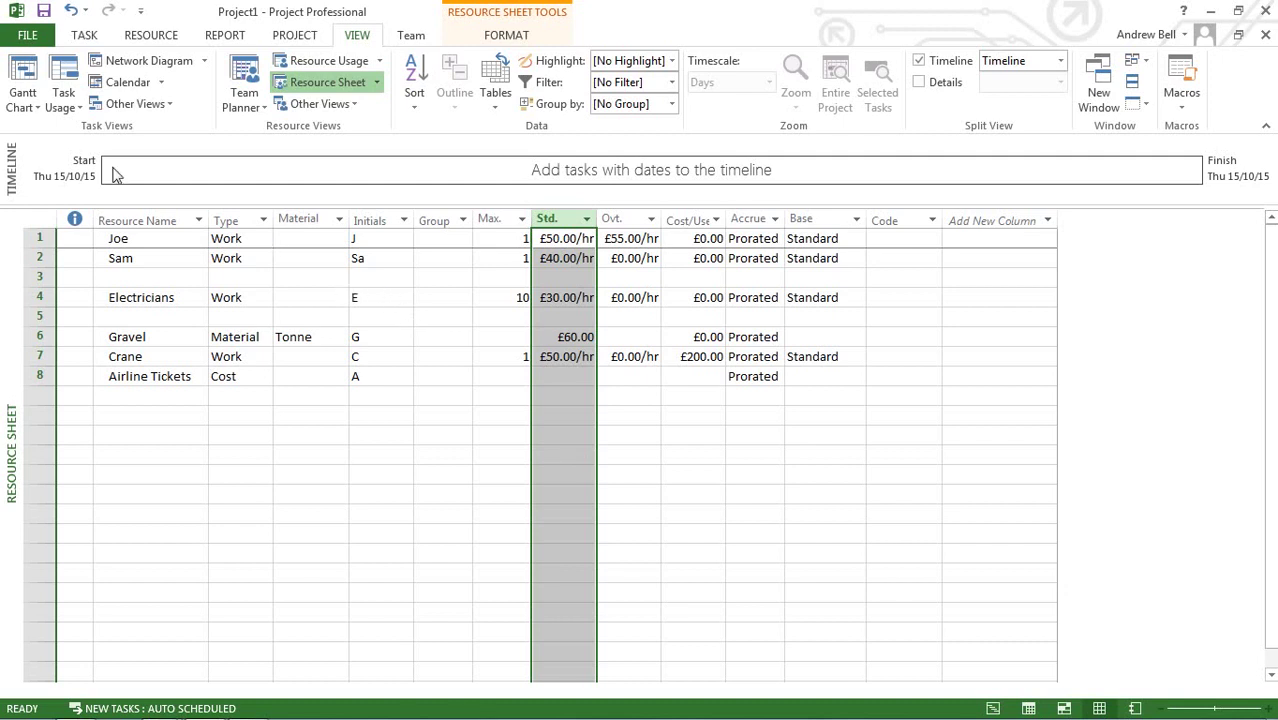
left_click(30, 34)
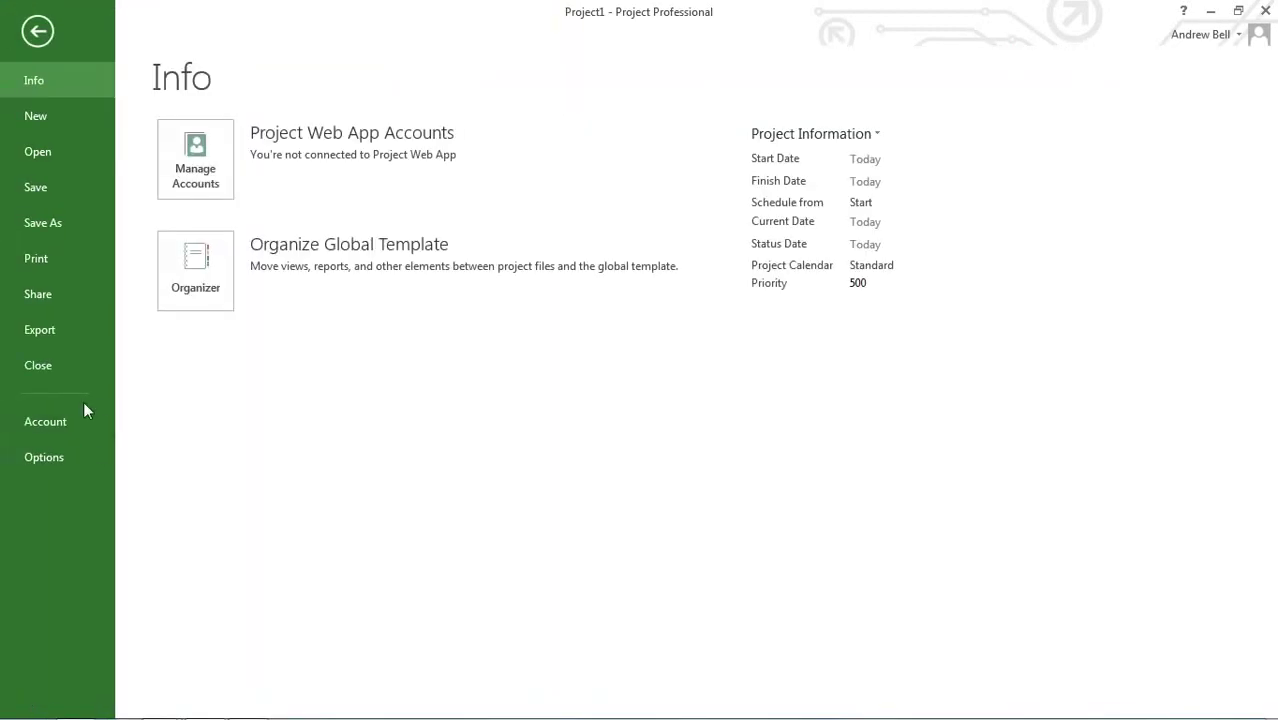
left_click(54, 457)
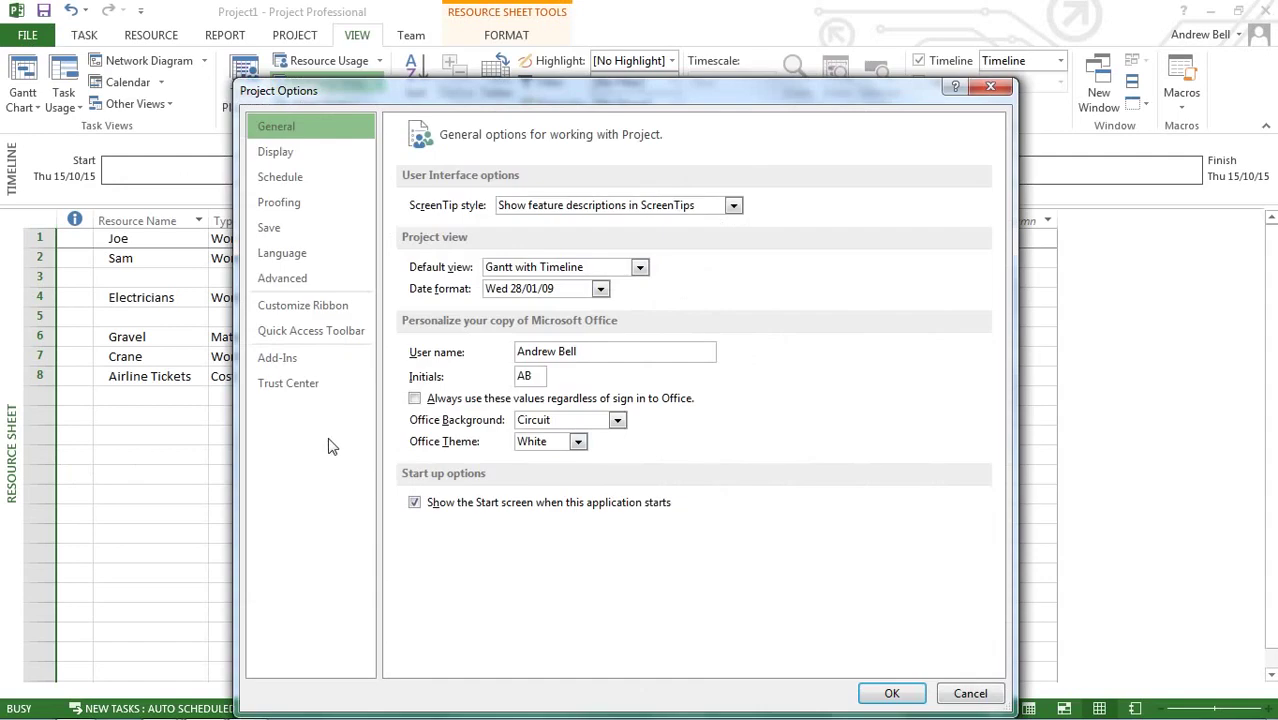
left_click(289, 154)
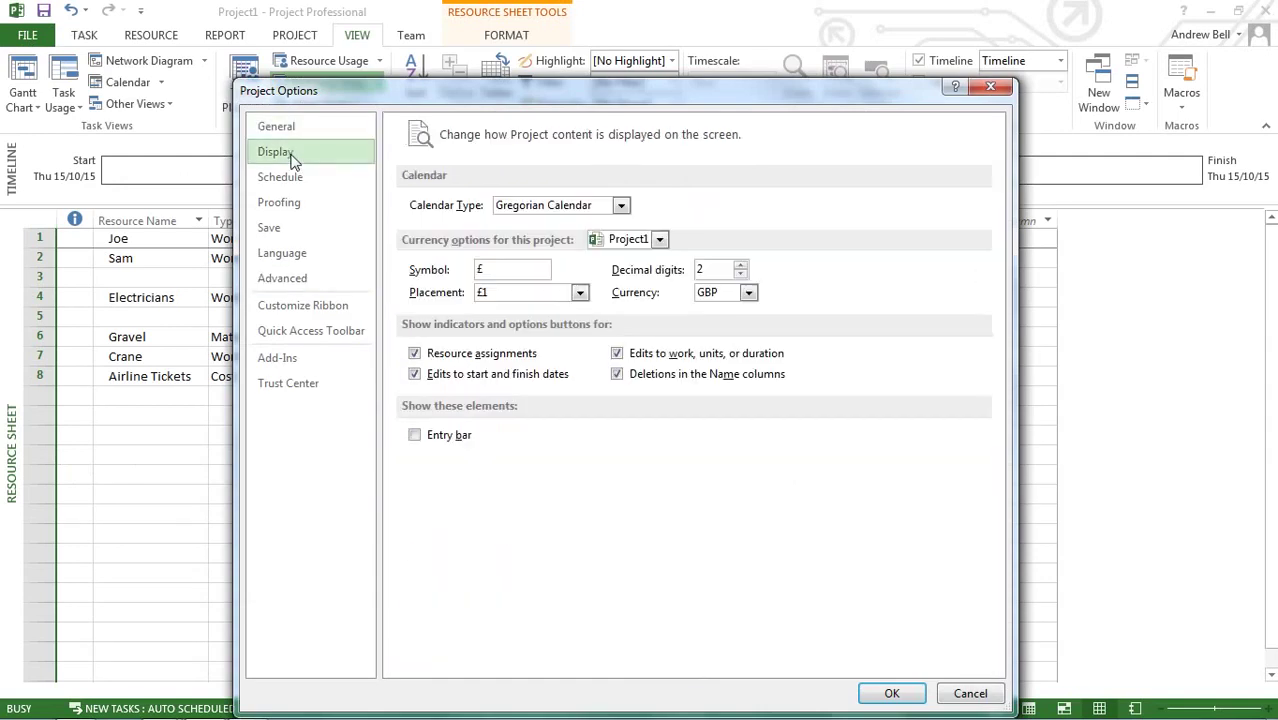
left_click(517, 277)
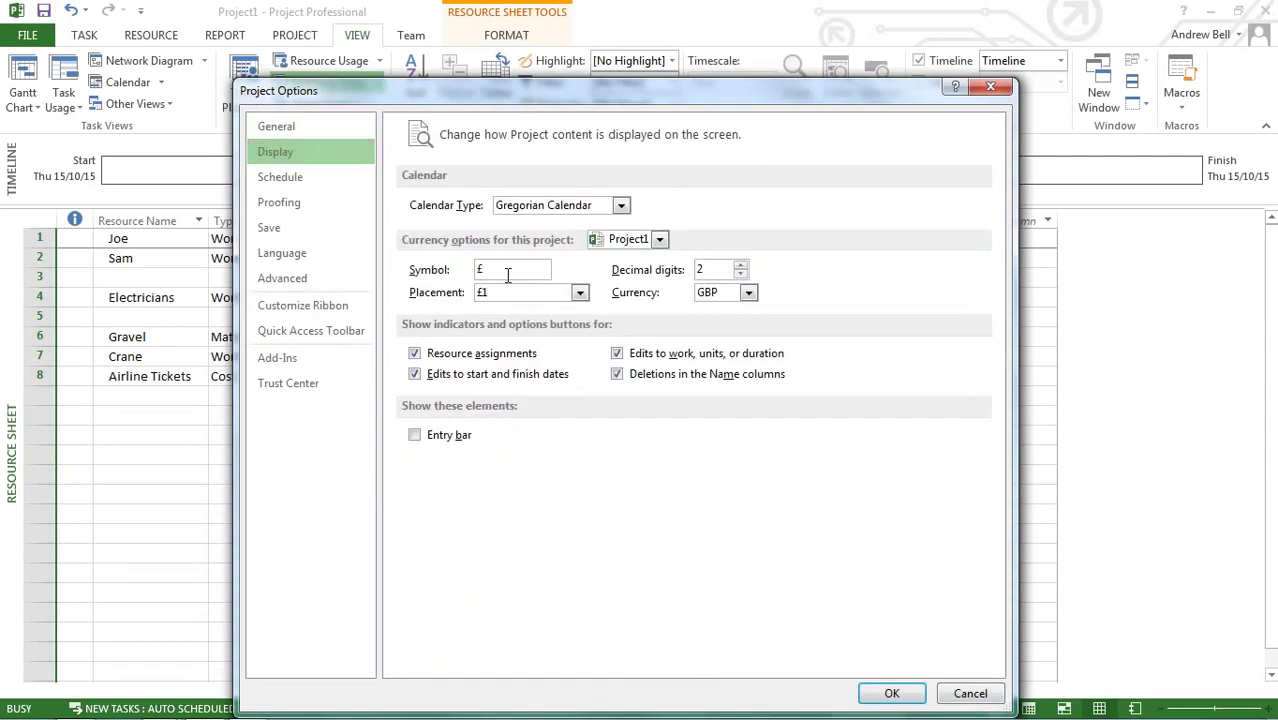
left_click(950, 693)
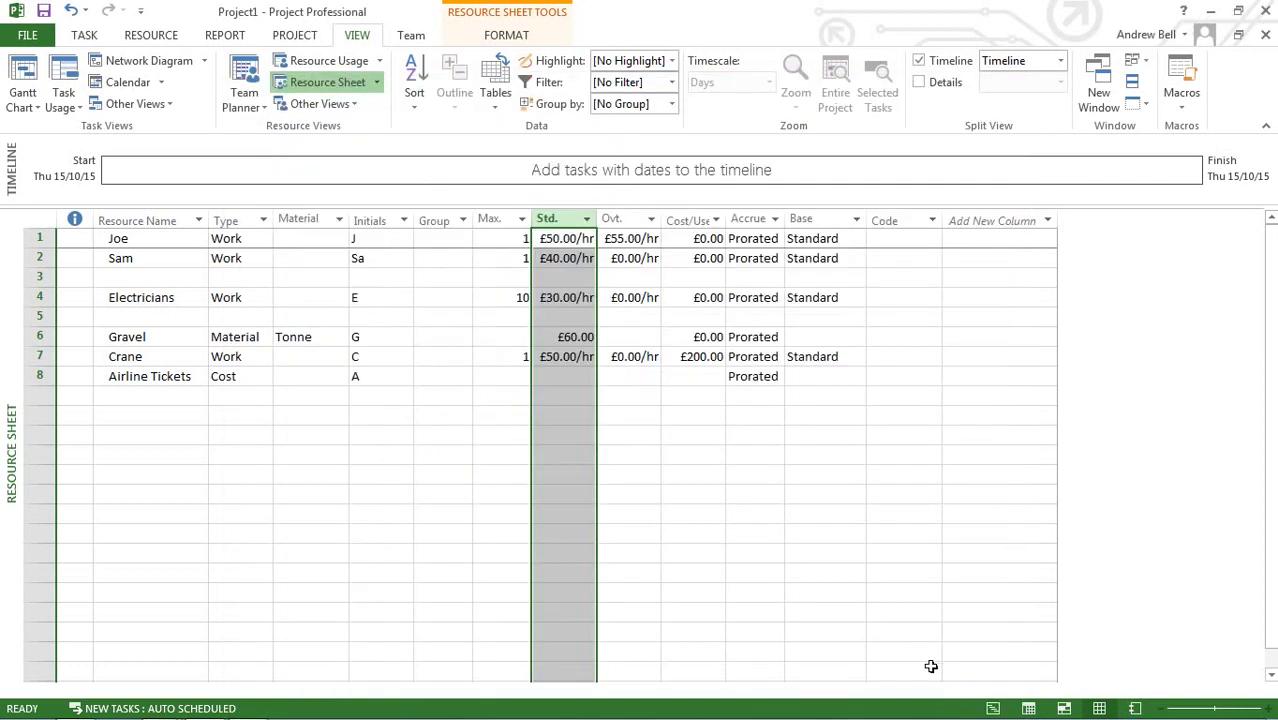
left_click(740, 497)
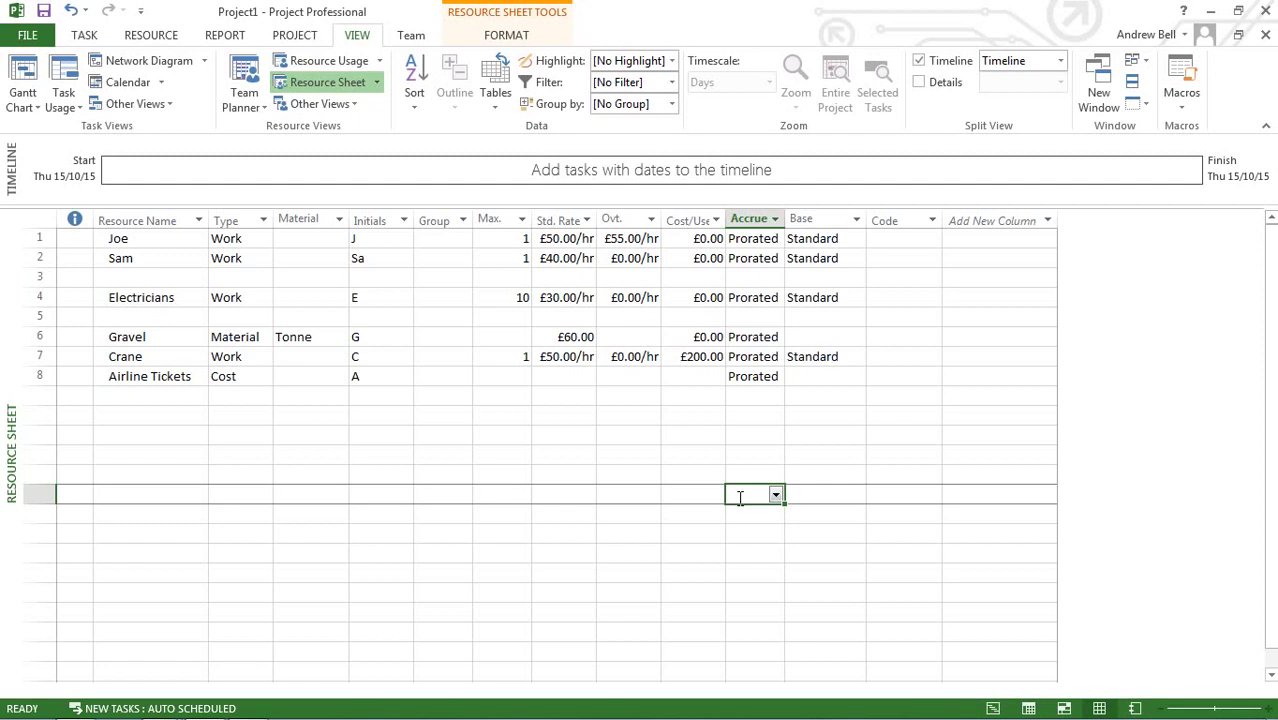
Set Crane's Accrue setting to Start and Gravel's Accrue setting to End
double_click(707, 240)
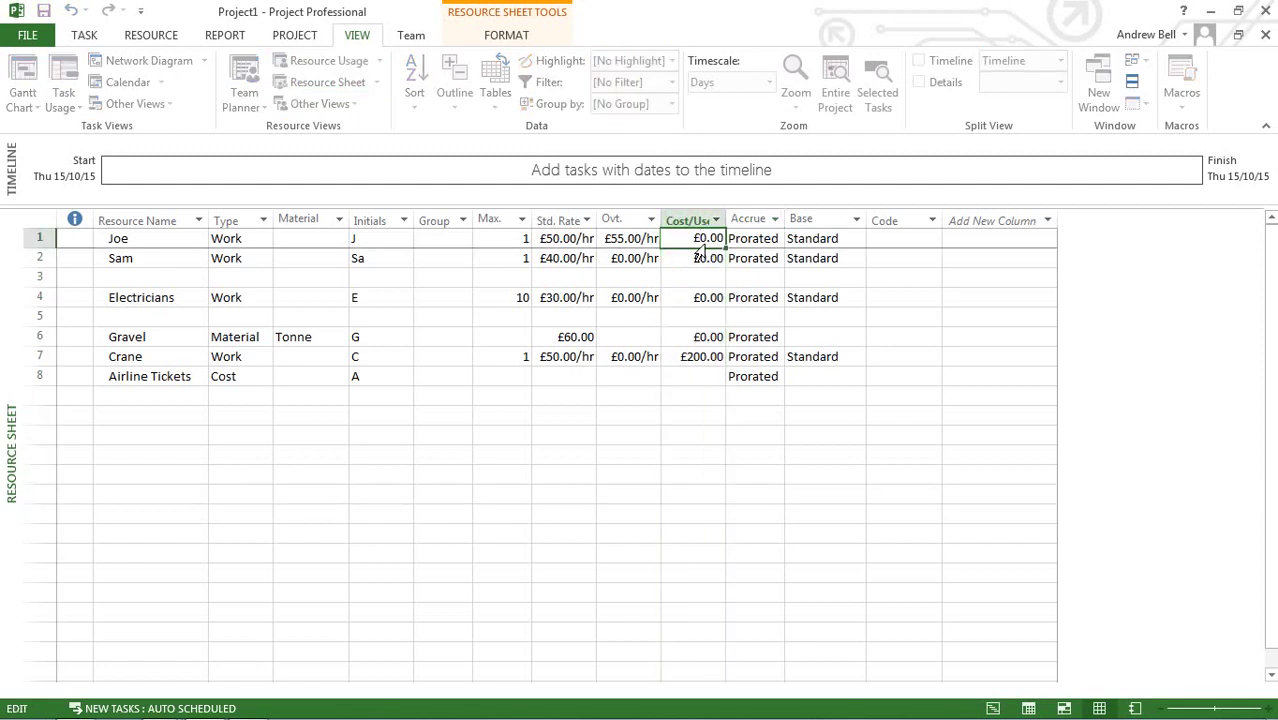
left_click(765, 238)
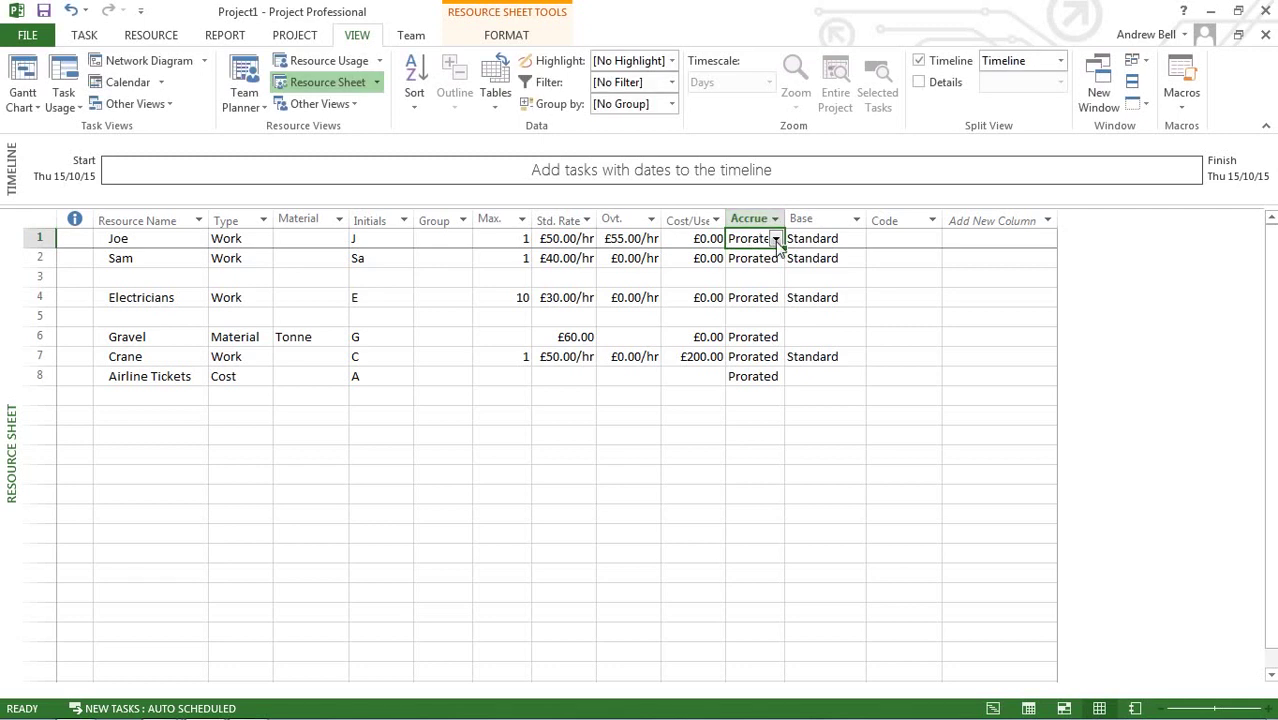
left_click(757, 358)
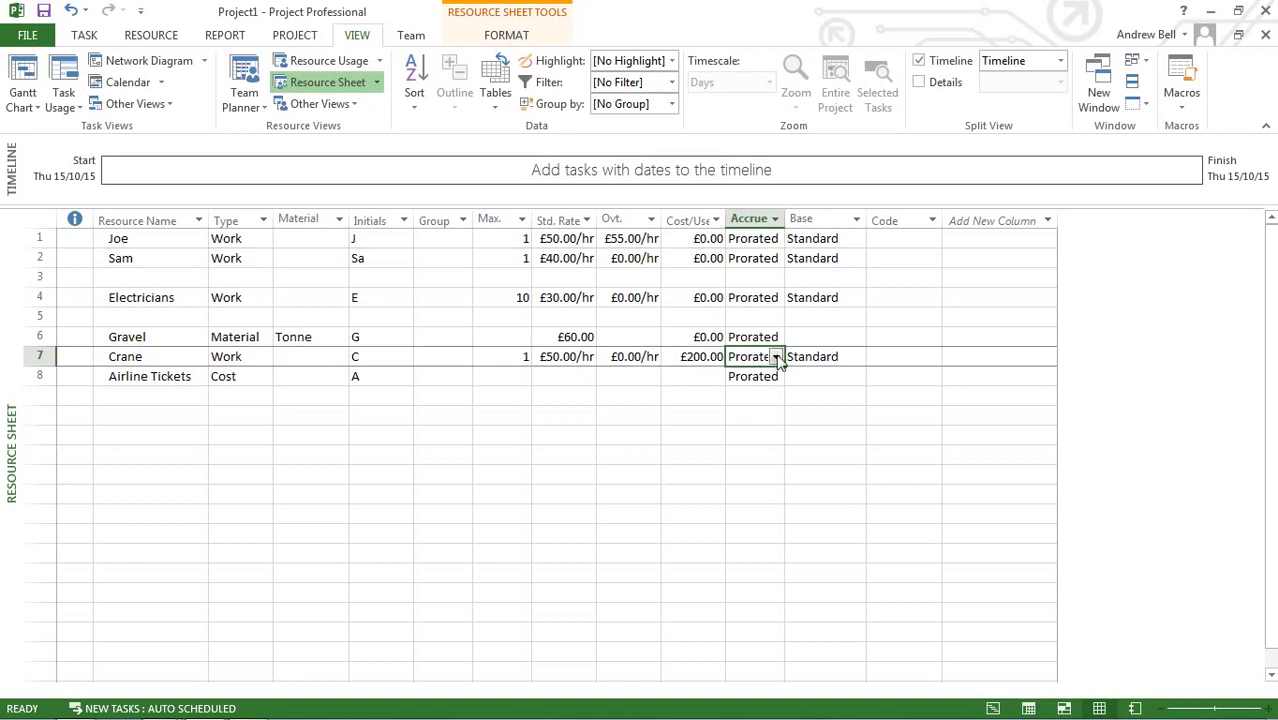
left_click(775, 357)
left_click(768, 373)
left_click(778, 341)
left_click(777, 338)
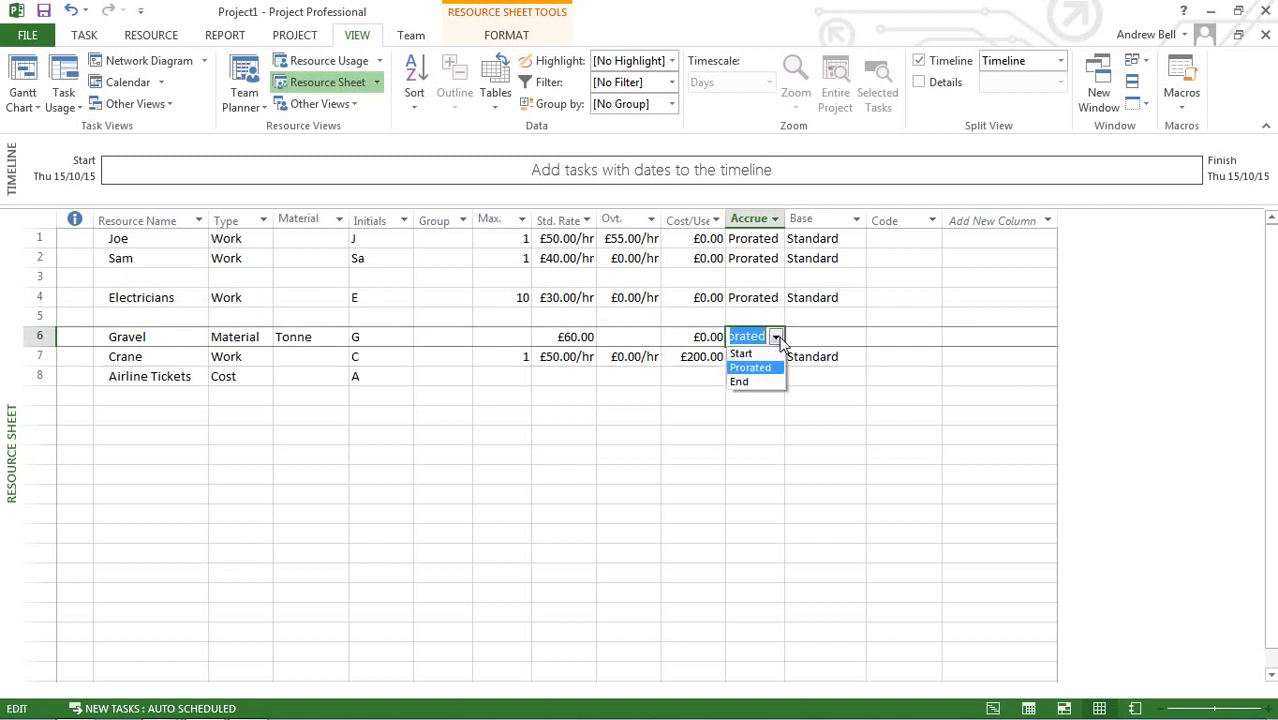
left_click(757, 384)
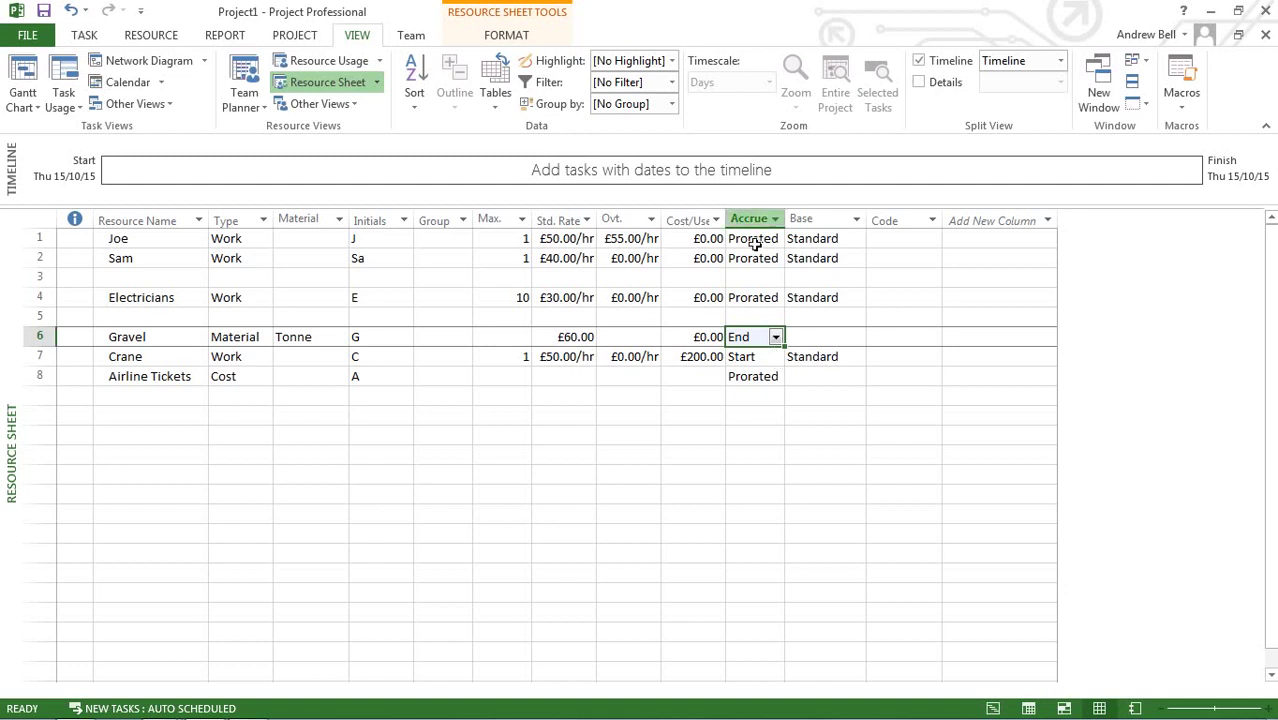